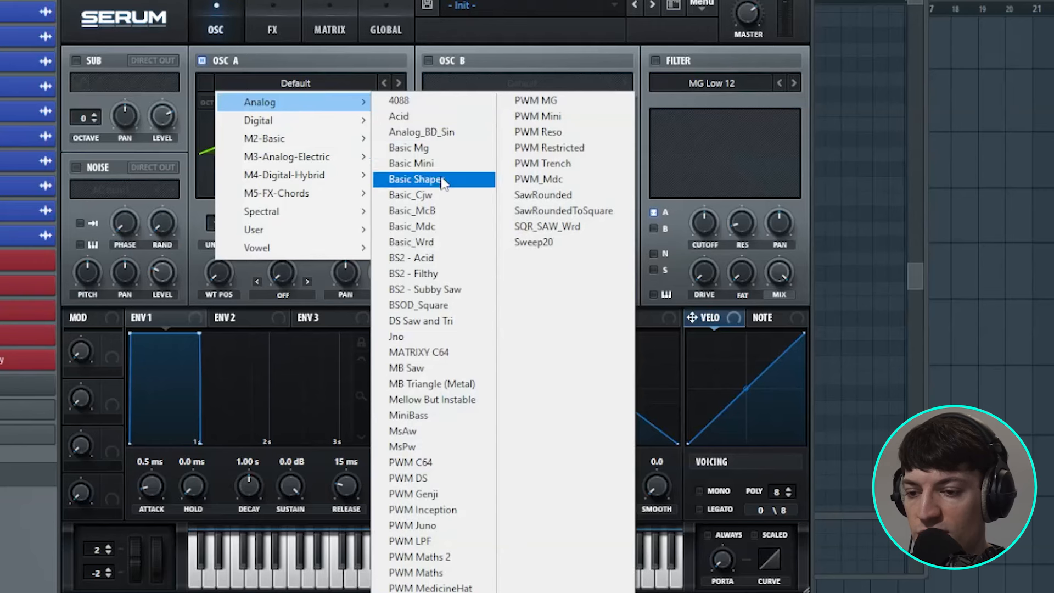
Load Basic Shapes at octave -2 in oscillator A, and enable oscillator B with the Digital CrushWub wavetable at octave -2
{"action": "left_click_drag", "start_coordinate": [223, 103], "coordinate": [223, 132]}
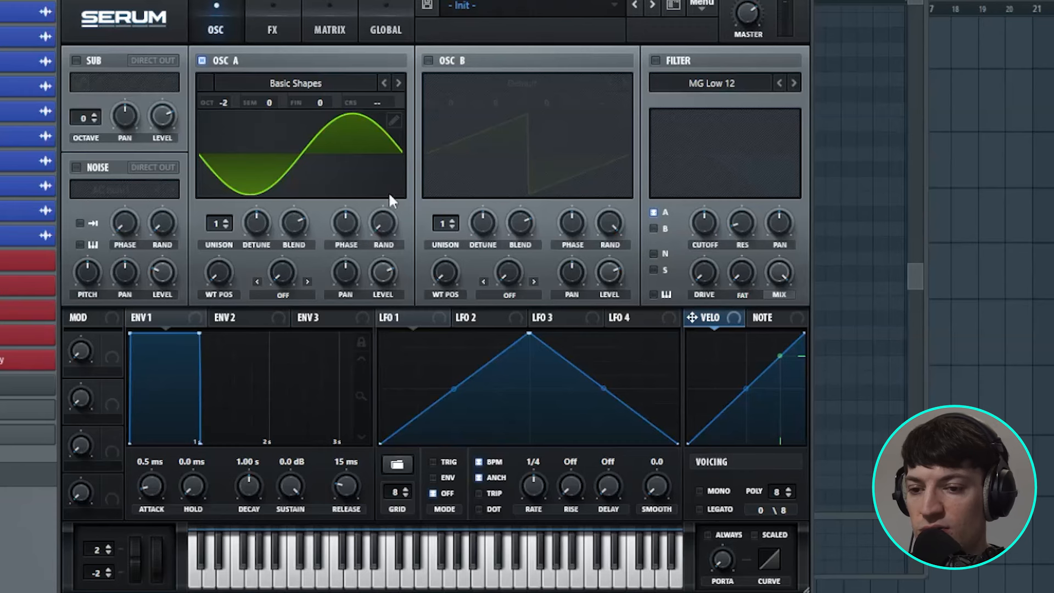
{"action": "left_click", "coordinate": [428, 60]}
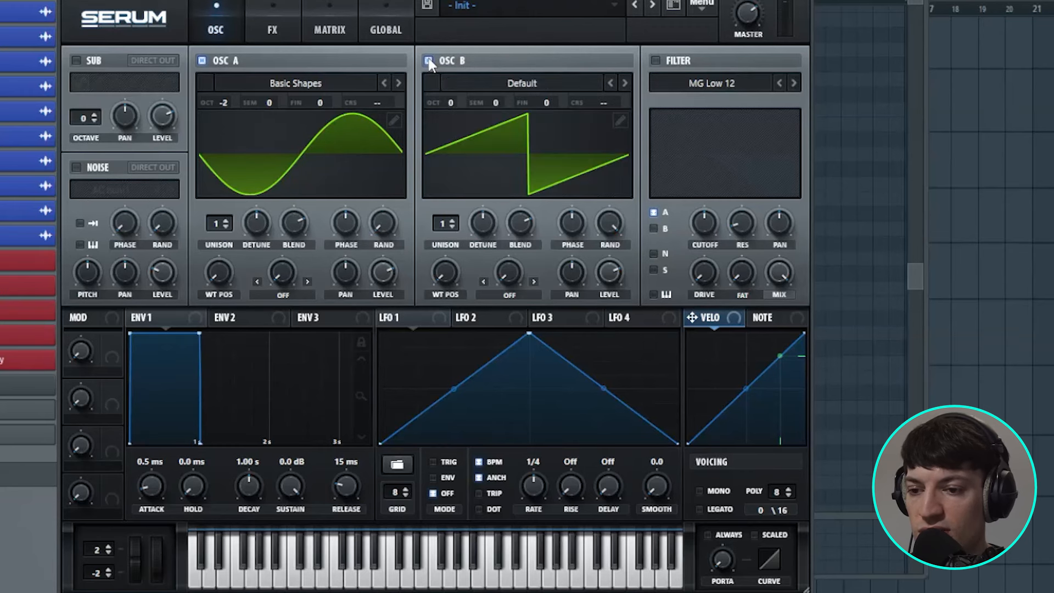
{"action": "left_click", "coordinate": [558, 85]}
{"action": "mouse_move", "coordinate": [515, 129]}
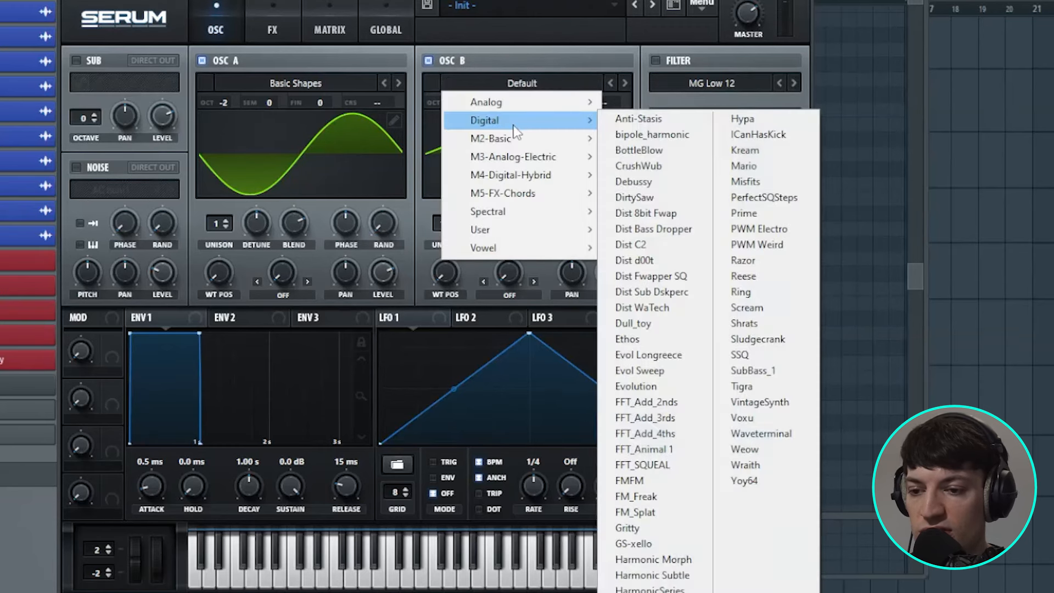
{"action": "left_click", "coordinate": [673, 175]}
{"action": "left_click_drag", "start_coordinate": [453, 98], "coordinate": [450, 138]}
Raise oscillator B's wavetable position, and turn its random phase and level all the way down
{"action": "left_click_drag", "start_coordinate": [444, 291], "coordinate": [466, 255]}
{"action": "left_click_drag", "start_coordinate": [604, 221], "coordinate": [582, 580]}
{"action": "left_click_drag", "start_coordinate": [607, 269], "coordinate": [568, 554]}
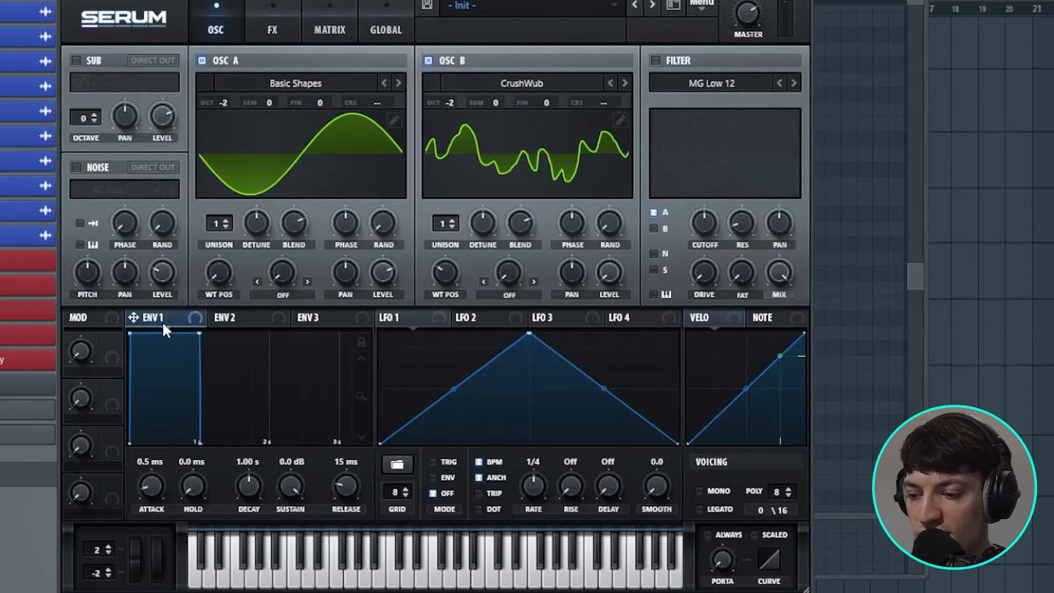
Set Env 1's attack to 151 ms, and give oscillator A the FM (From B) warp, modulated by Env 2 with an amount of 48
{"action": "left_click_drag", "start_coordinate": [147, 500], "coordinate": [176, 482]}
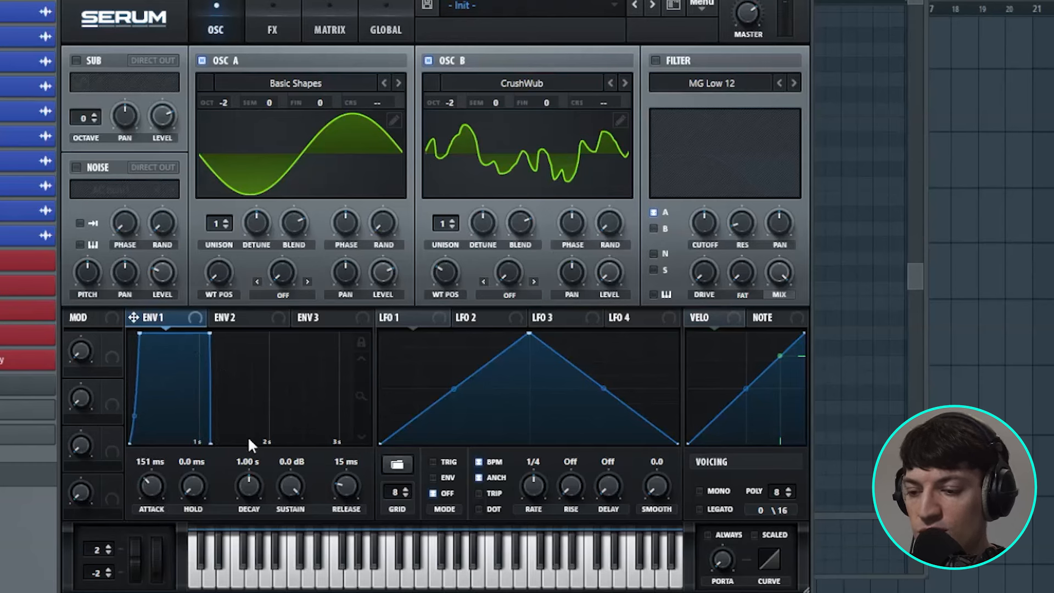
{"action": "left_click", "coordinate": [248, 321]}
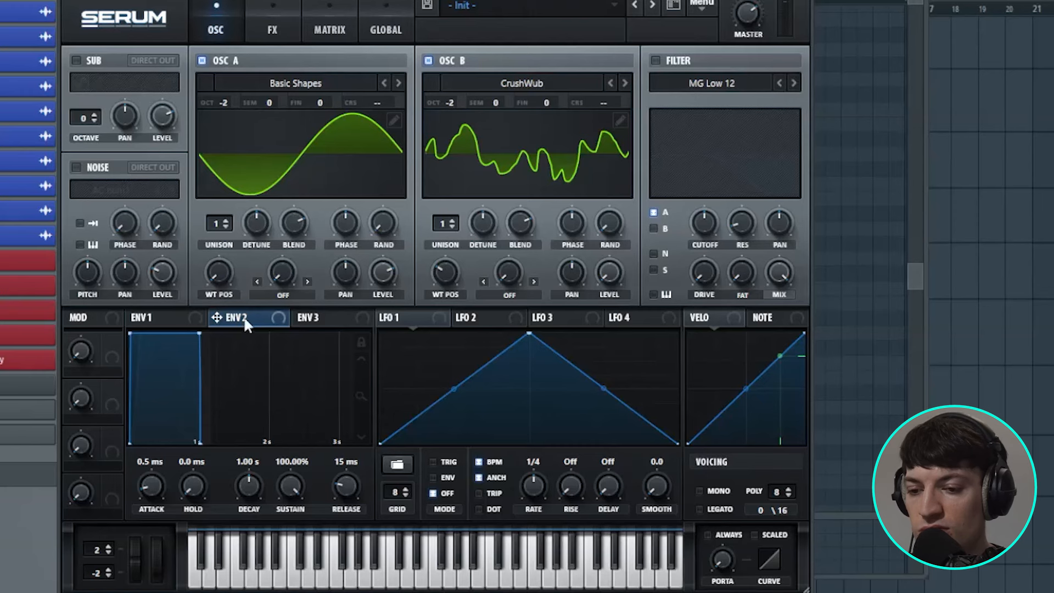
{"action": "left_click", "coordinate": [282, 295]}
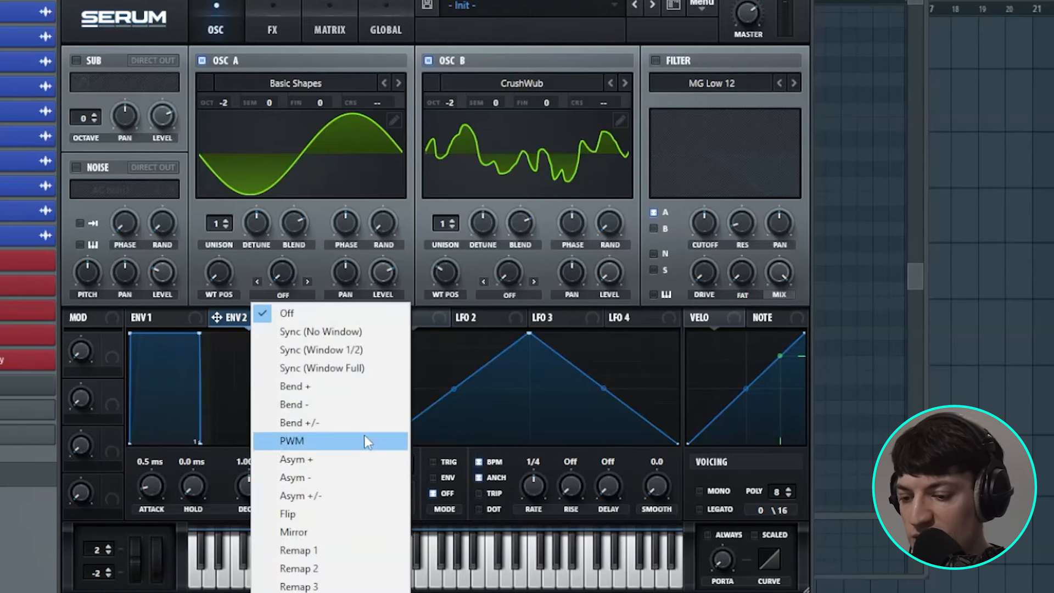
{"action": "left_click", "coordinate": [330, 585]}
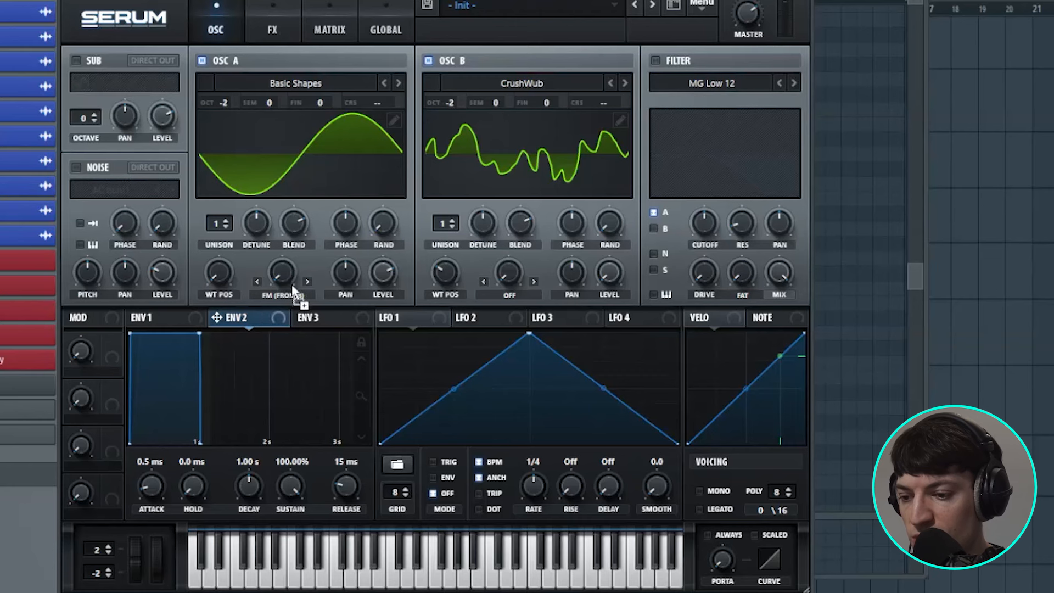
{"action": "left_click_drag", "start_coordinate": [279, 276], "coordinate": [267, 299]}
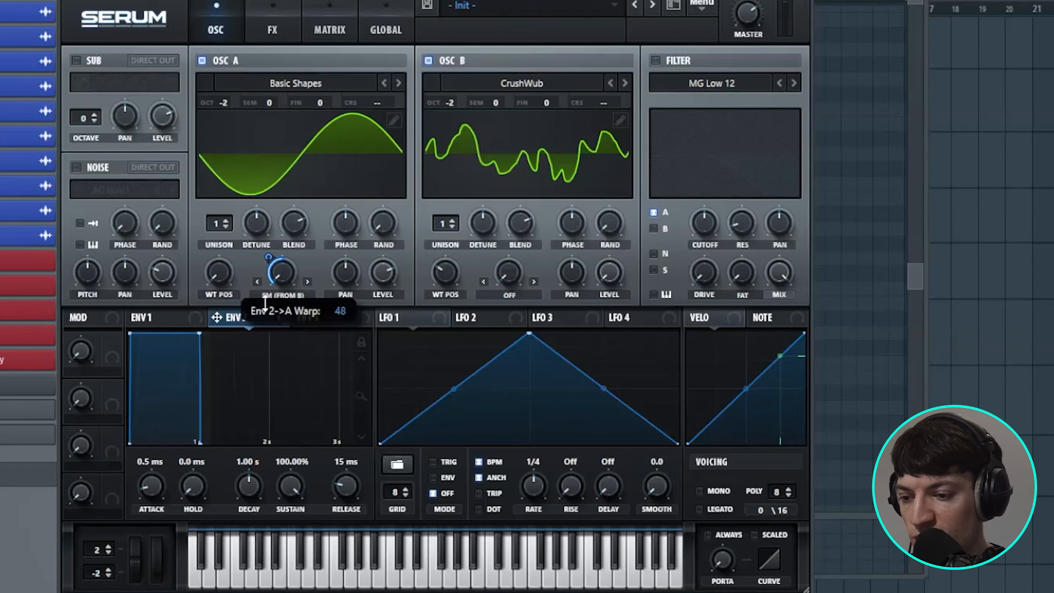
Shape Env 2 with 82 ms attack, 1.52 s decay, 0% sustain and an outward-bowed decay, and assign it to oscillator B's level
{"action": "left_click_drag", "start_coordinate": [159, 492], "coordinate": [183, 481]}
{"action": "left_click_drag", "start_coordinate": [244, 492], "coordinate": [298, 549]}
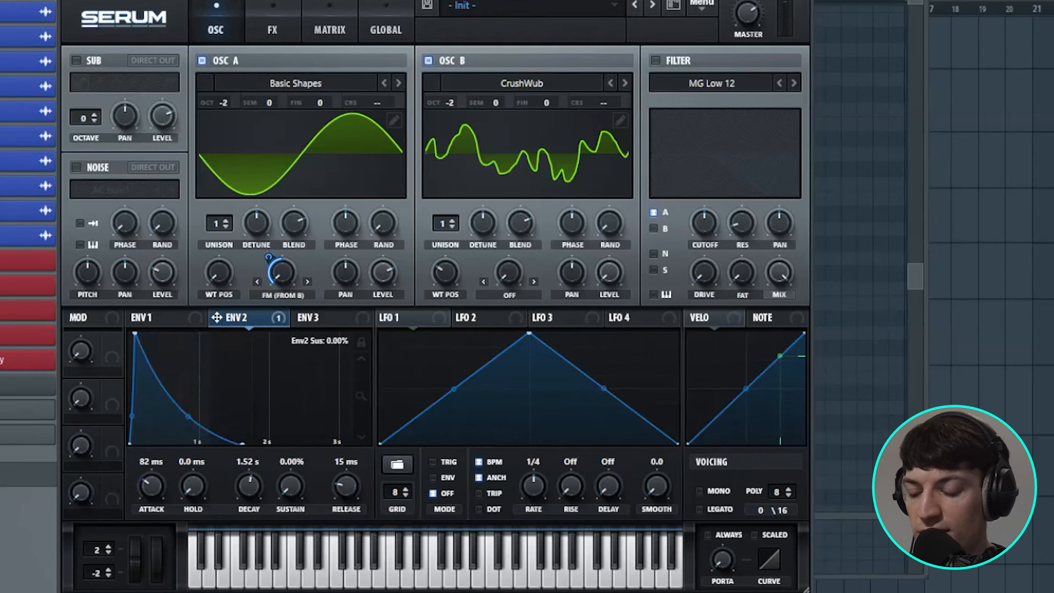
{"action": "left_click_drag", "start_coordinate": [187, 414], "coordinate": [224, 403]}
{"action": "key", "text": "space"}
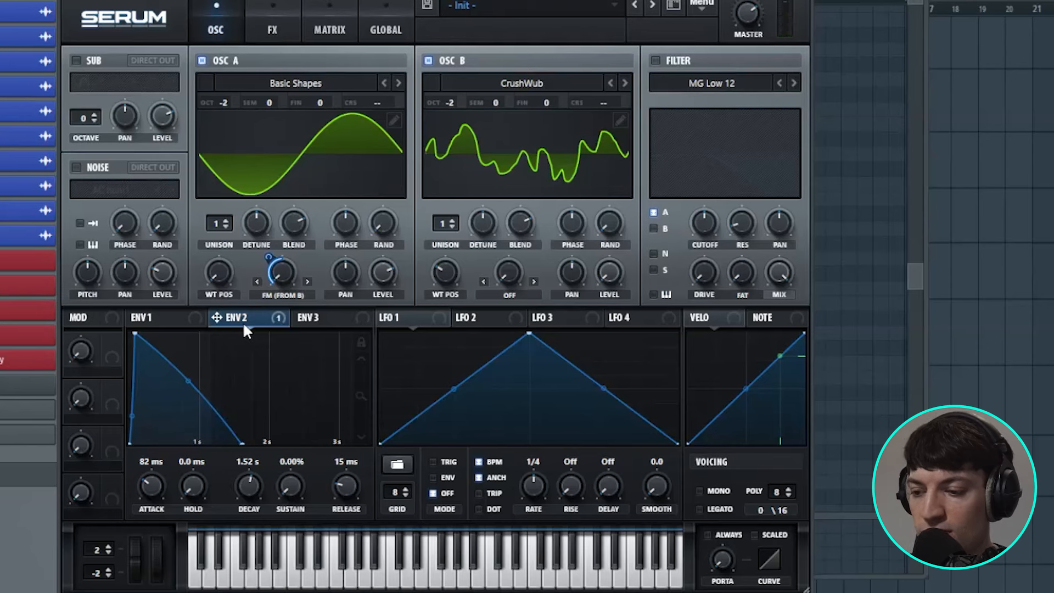
{"action": "left_click_drag", "start_coordinate": [237, 323], "coordinate": [608, 288]}
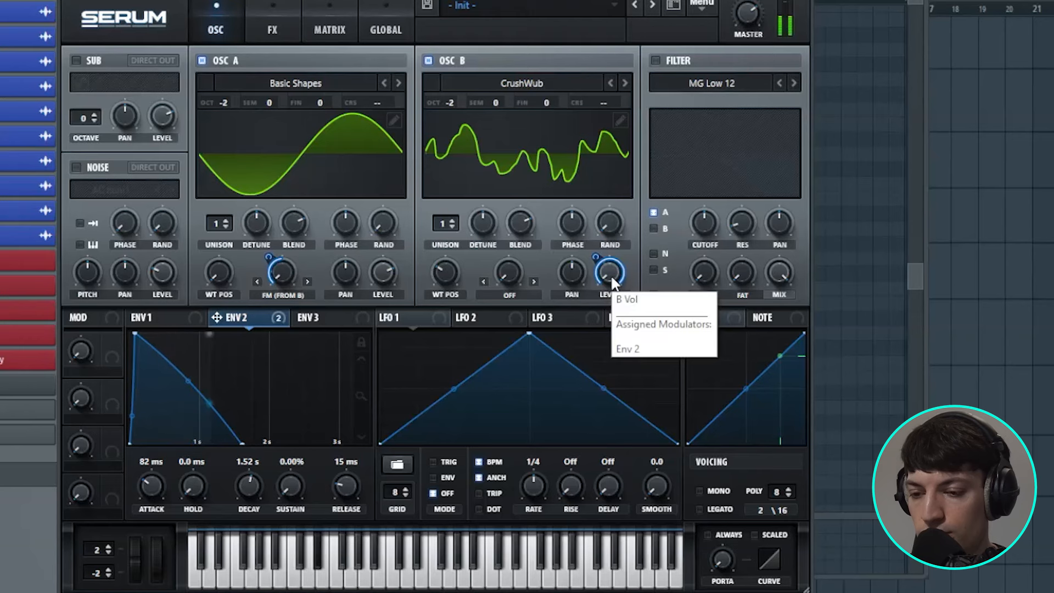
Enable the Distortion effect, place it first in the effects chain, and set its type to Sine Shaper
{"action": "left_click", "coordinate": [272, 27]}
{"action": "left_click", "coordinate": [80, 89]}
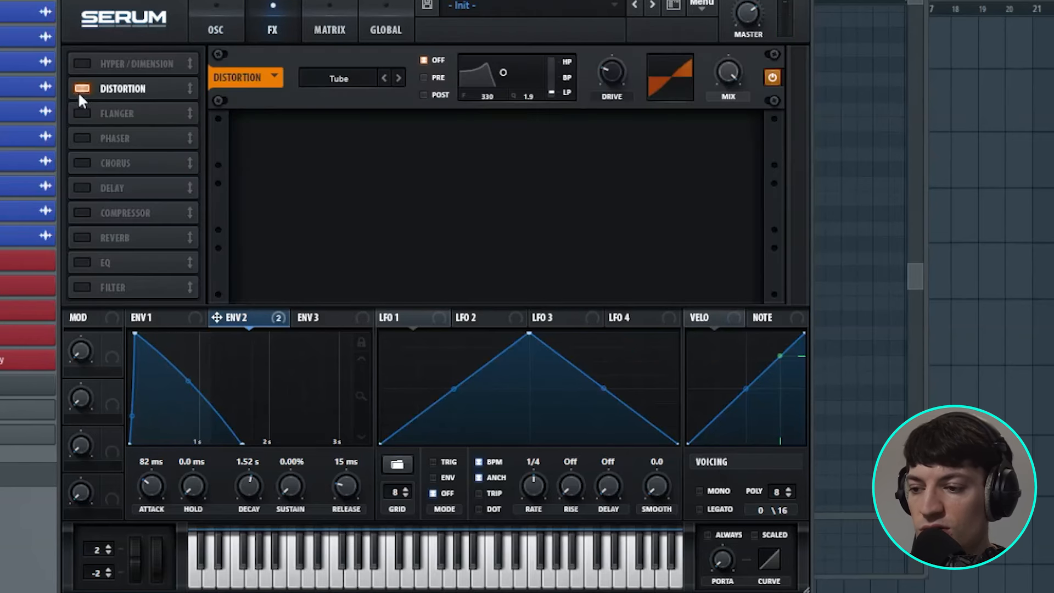
{"action": "left_click_drag", "start_coordinate": [149, 88], "coordinate": [154, 59]}
{"action": "left_click", "coordinate": [338, 78]}
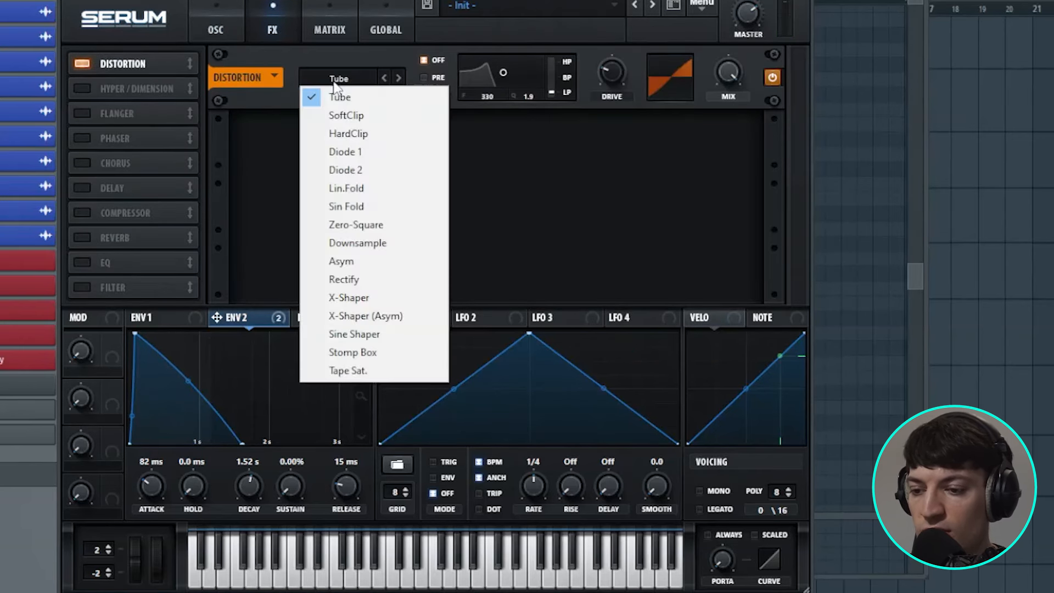
{"action": "left_click", "coordinate": [354, 334]}
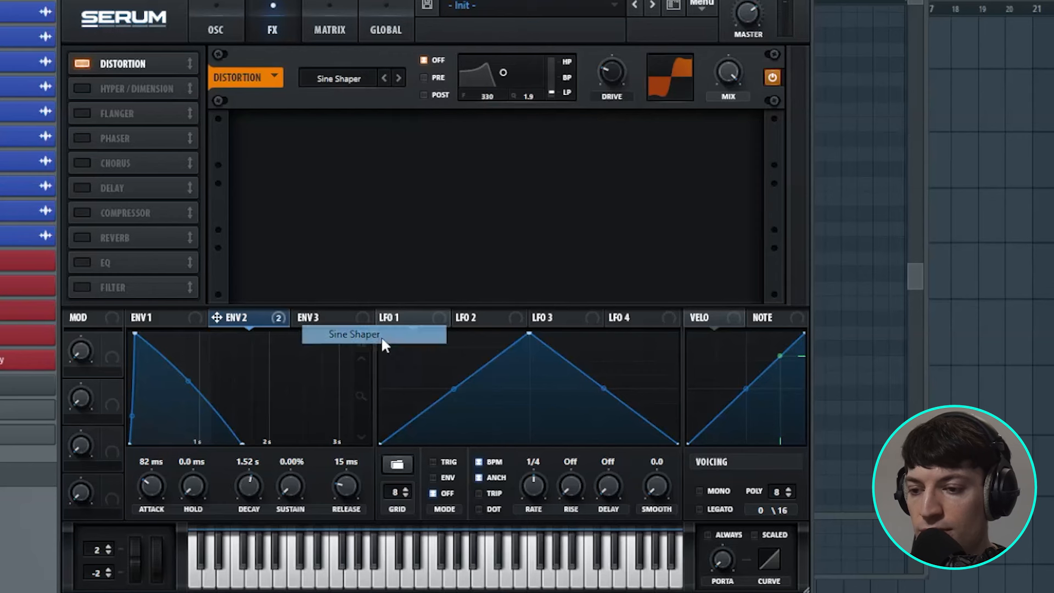
Modulate the distortion's drive with Env 2, and fine-tune the modulation amount and base drive
{"action": "mouse_move", "coordinate": [624, 75]}
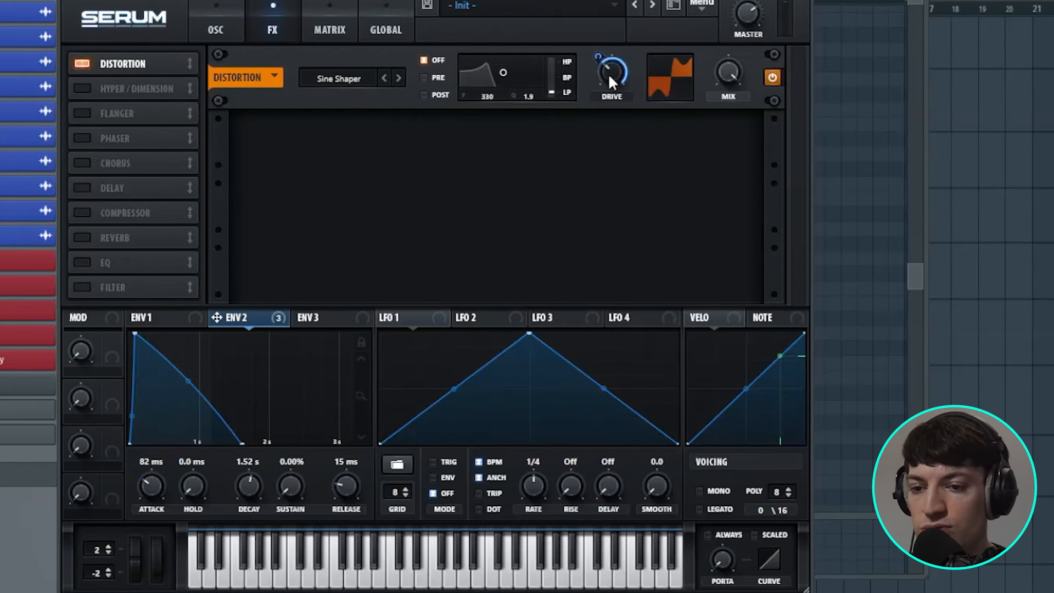
{"action": "left_click_drag", "start_coordinate": [599, 59], "coordinate": [599, 91]}
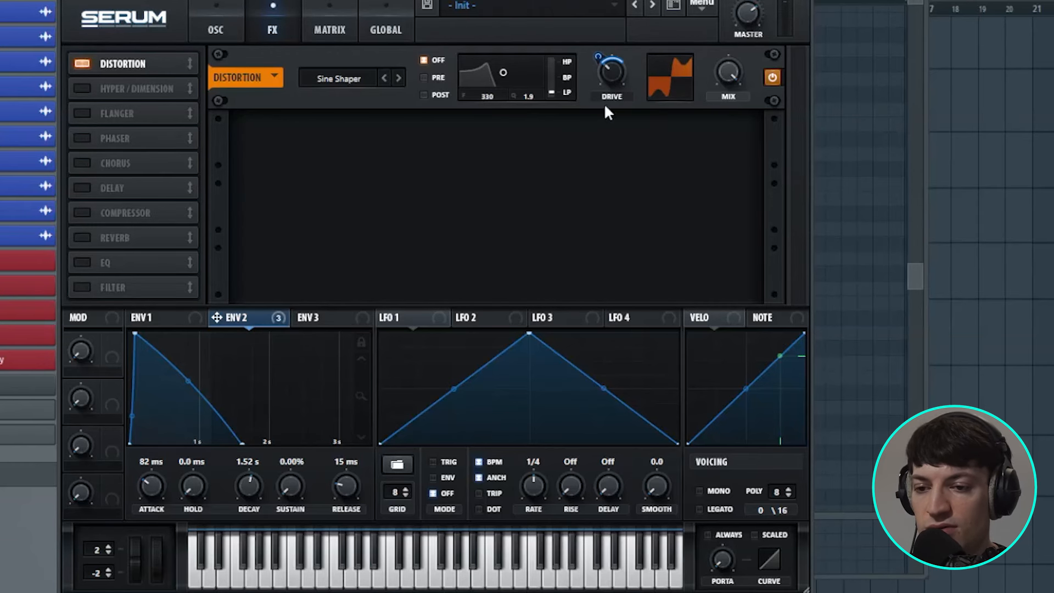
{"action": "mouse_move", "coordinate": [604, 78]}
{"action": "left_mouse_down"}
{"action": "mouse_move", "coordinate": [598, 113]}
{"action": "mouse_move", "coordinate": [600, 94]}
{"action": "mouse_move", "coordinate": [631, 68]}
{"action": "mouse_move", "coordinate": [602, 66]}
{"action": "mouse_move", "coordinate": [603, 79]}
{"action": "mouse_move", "coordinate": [603, 66]}
{"action": "left_mouse_up"}
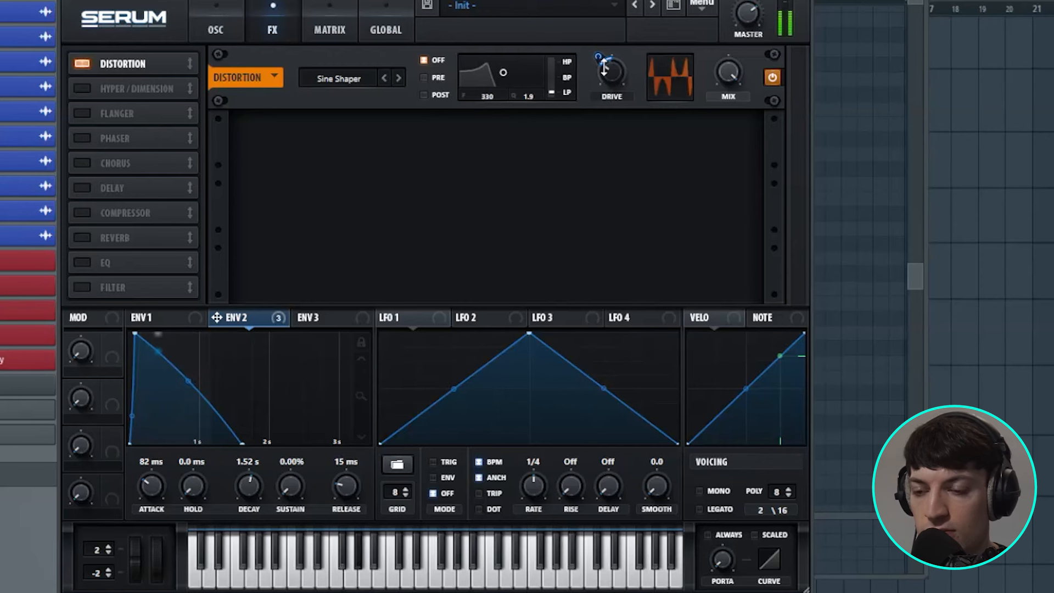
Enable Hyper/Dimension with the Hyper mix at 16%, reduce the Dimension size and raise the Dimension mix
{"action": "left_click", "coordinate": [83, 90]}
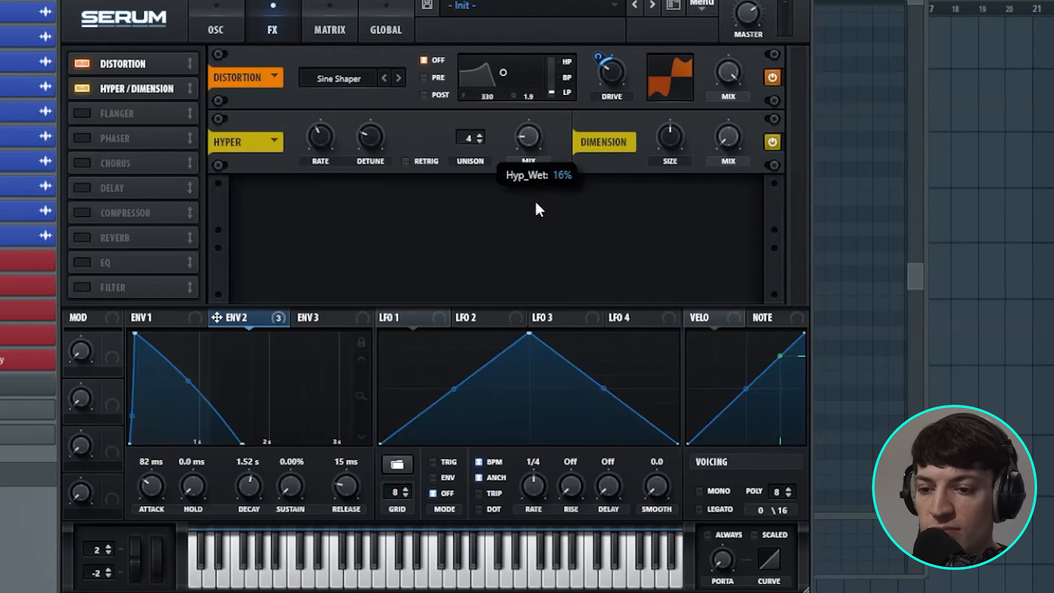
{"action": "left_click_drag", "start_coordinate": [665, 201], "coordinate": [661, 219]}
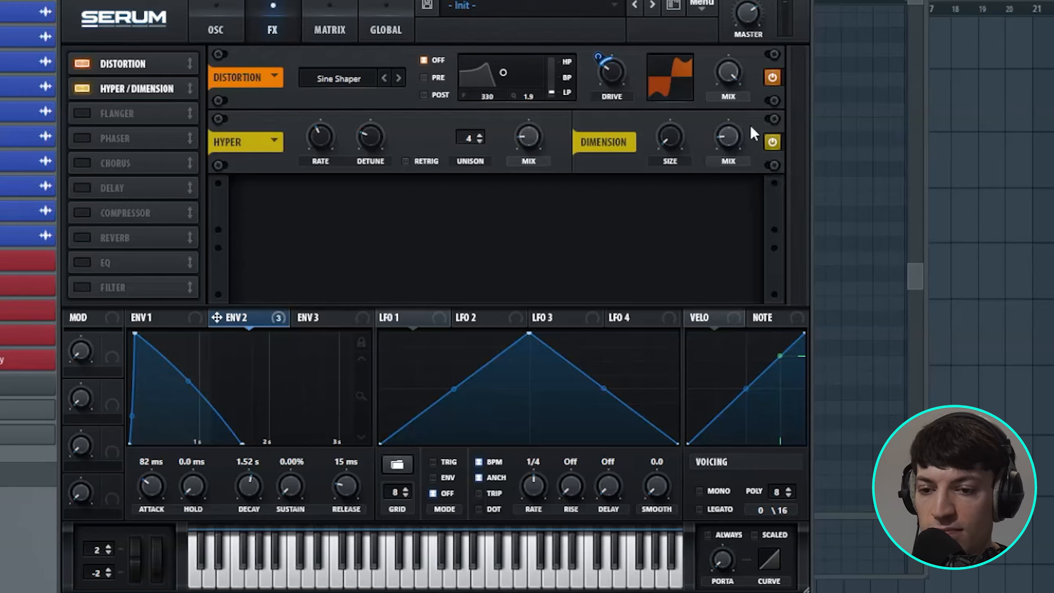
{"action": "left_click_drag", "start_coordinate": [729, 139], "coordinate": [729, 118]}
Enable the compressor in multiband mode, place it third in the effects chain and raise its gain
{"action": "left_click", "coordinate": [78, 213]}
{"action": "left_click_drag", "start_coordinate": [78, 213], "coordinate": [170, 113]}
{"action": "left_click_drag", "start_coordinate": [520, 210], "coordinate": [564, 84]}
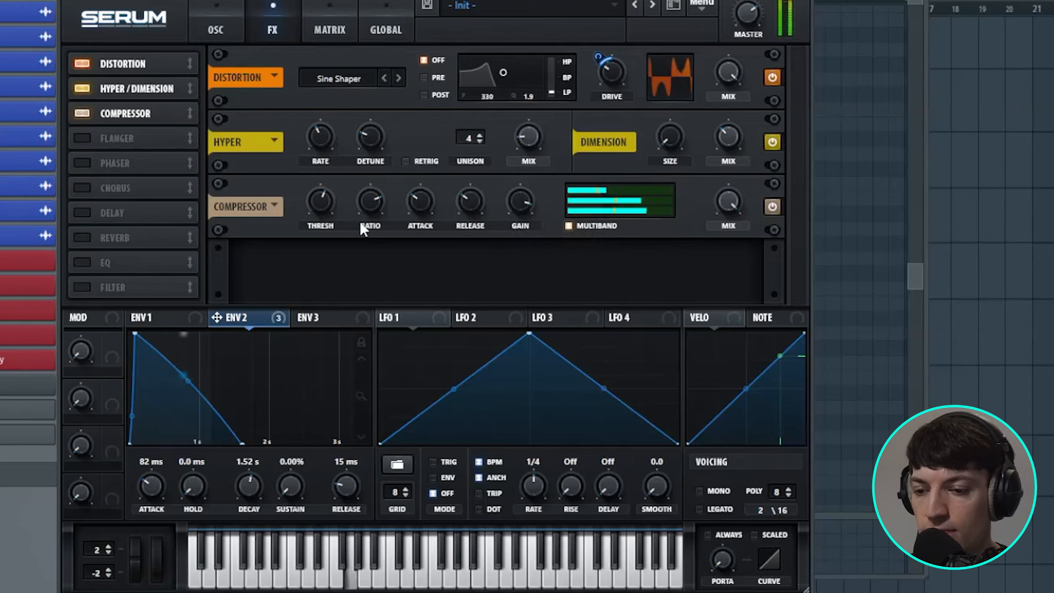
Add the EQ after the compressor, with its high band as a low-pass, frequency modulated by Env 2, and a lower Q
{"action": "left_click", "coordinate": [81, 259]}
{"action": "left_click_drag", "start_coordinate": [110, 263], "coordinate": [153, 134]}
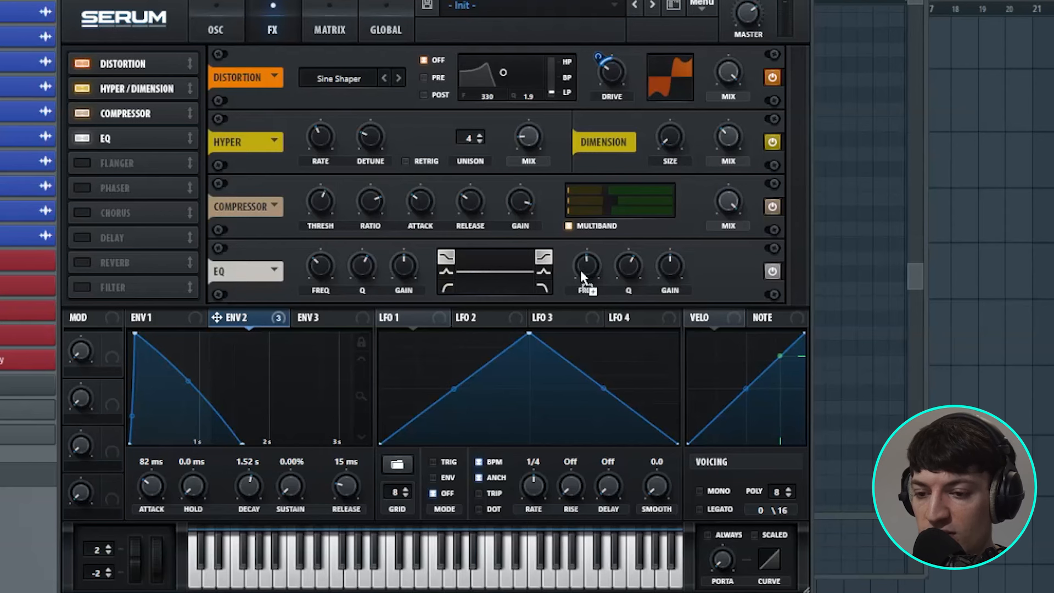
{"action": "left_click", "coordinate": [542, 288]}
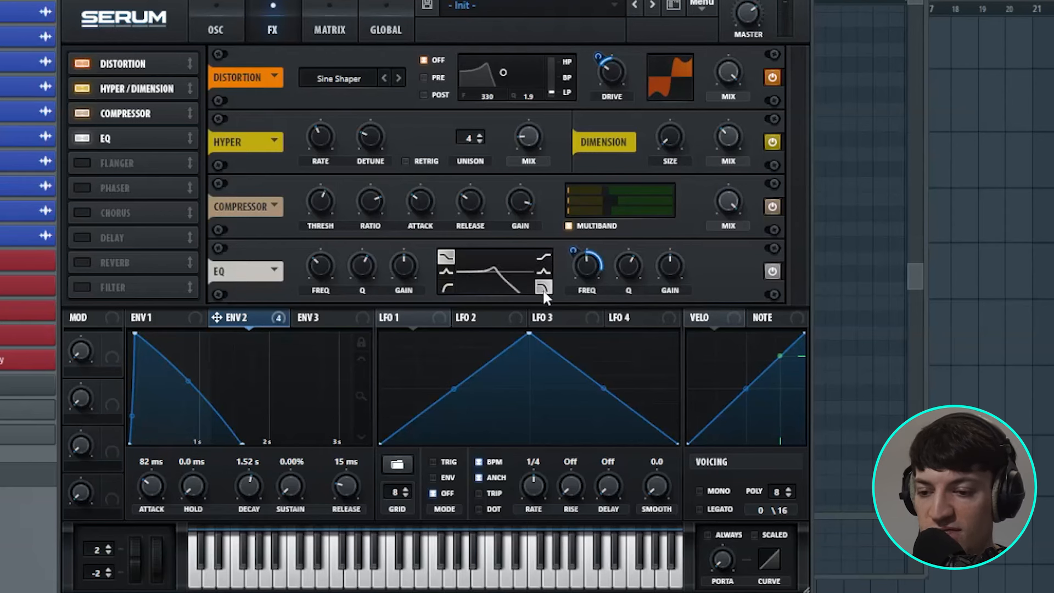
{"action": "left_click_drag", "start_coordinate": [628, 270], "coordinate": [632, 307]}
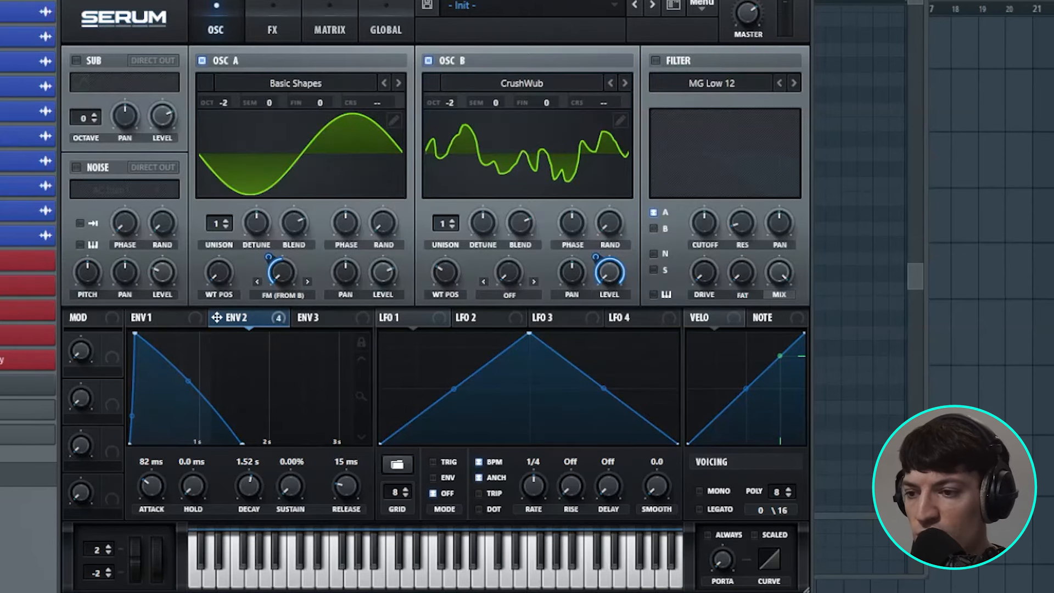
Enable the noise oscillator with the BrightWhite sample and slightly lower its level
{"action": "left_click", "coordinate": [76, 166]}
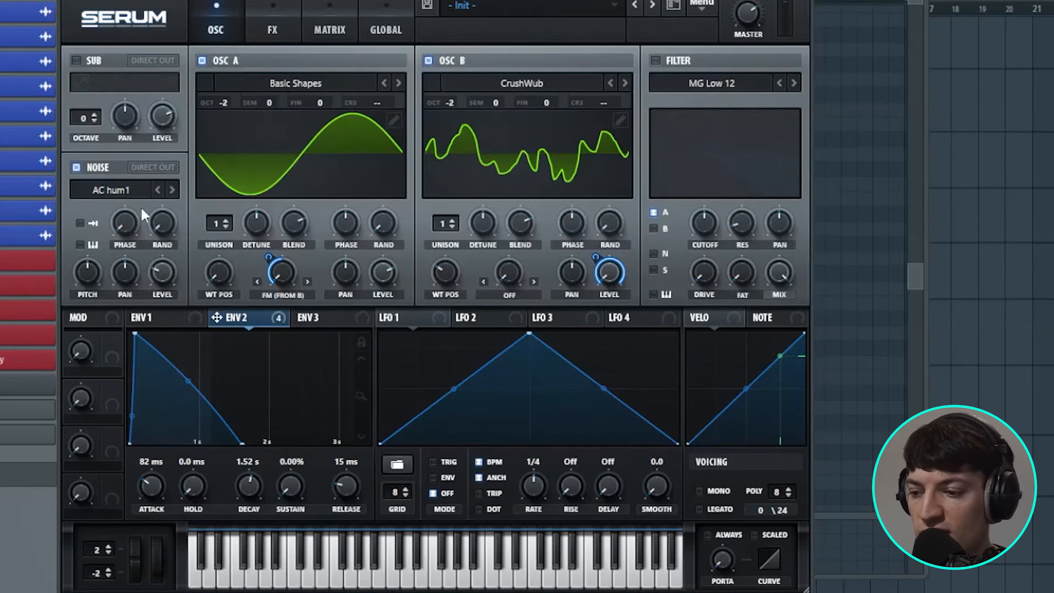
{"action": "left_click", "coordinate": [119, 195]}
{"action": "mouse_move", "coordinate": [113, 208]}
{"action": "left_click", "coordinate": [247, 282]}
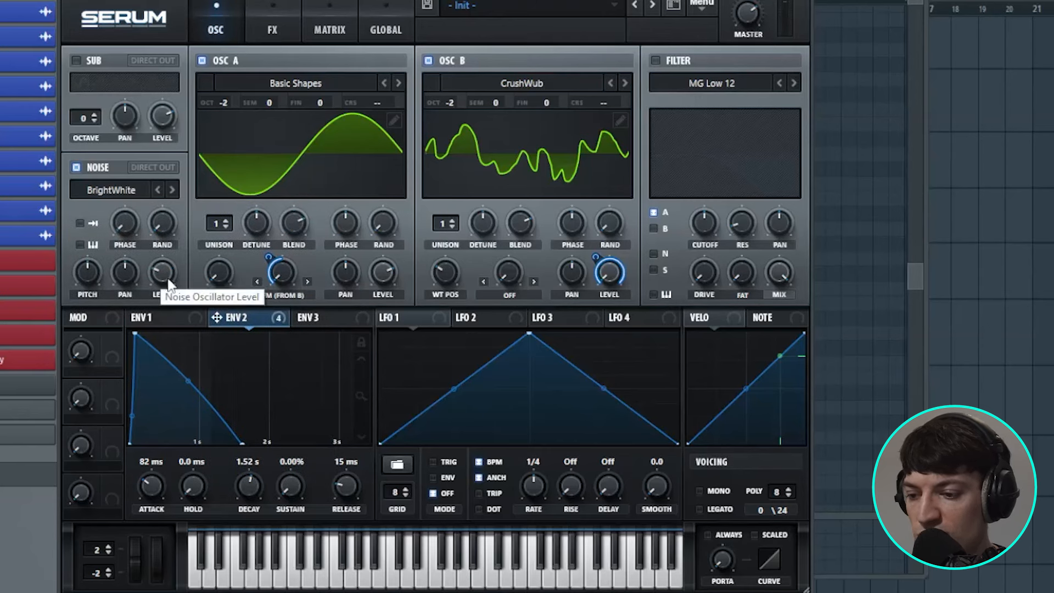
{"action": "left_click_drag", "start_coordinate": [160, 281], "coordinate": [159, 287]}
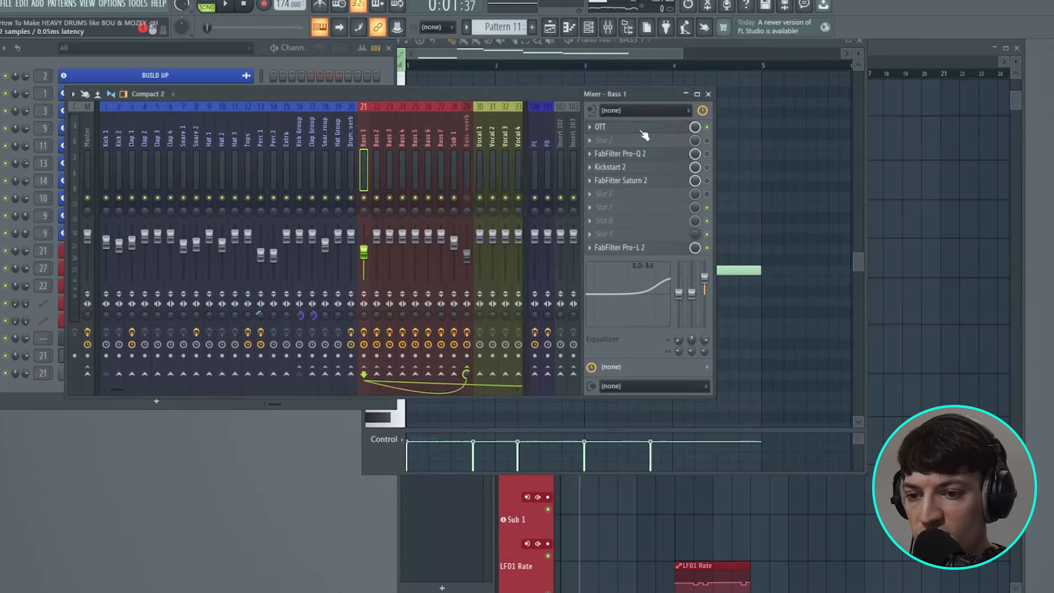
Examine the OTT and FabFilter Pro-Q 2 settings on the Bass 1 mixer channel while playing the bass
{"action": "left_click", "coordinate": [603, 126]}
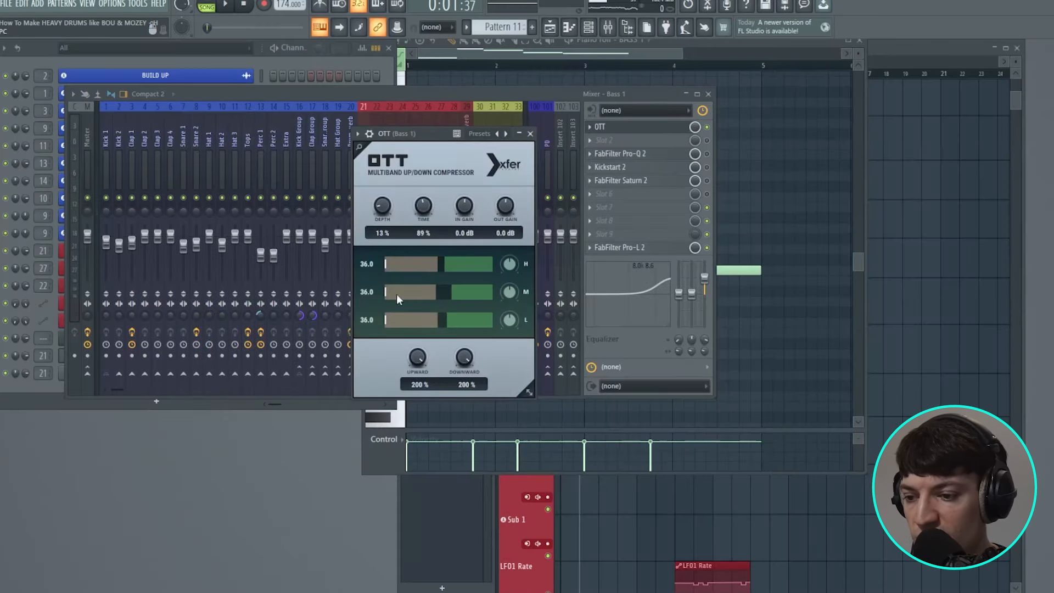
{"action": "key", "text": "space"}
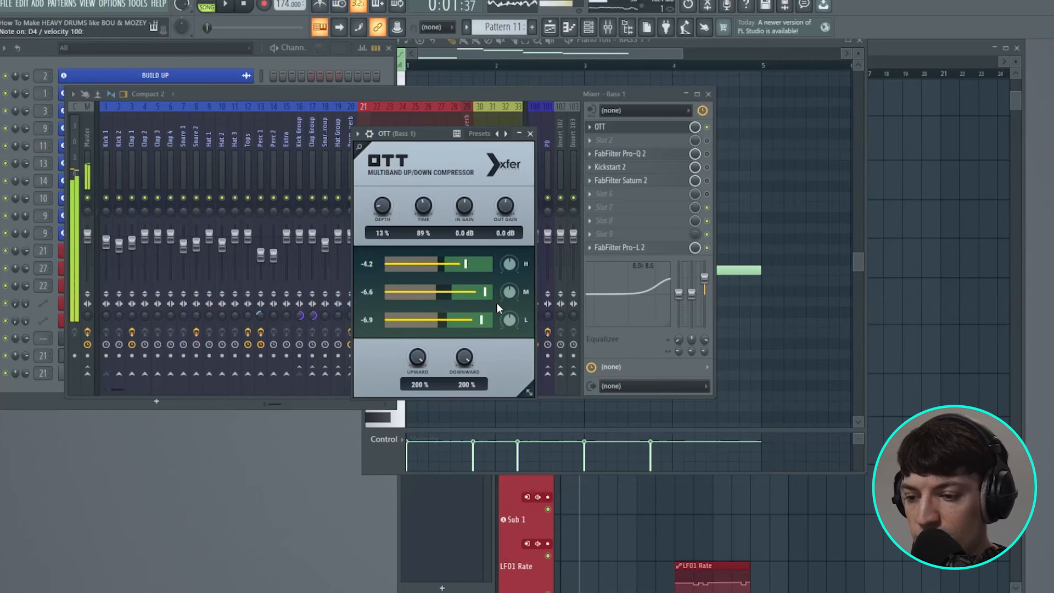
{"action": "left_click", "coordinate": [530, 133]}
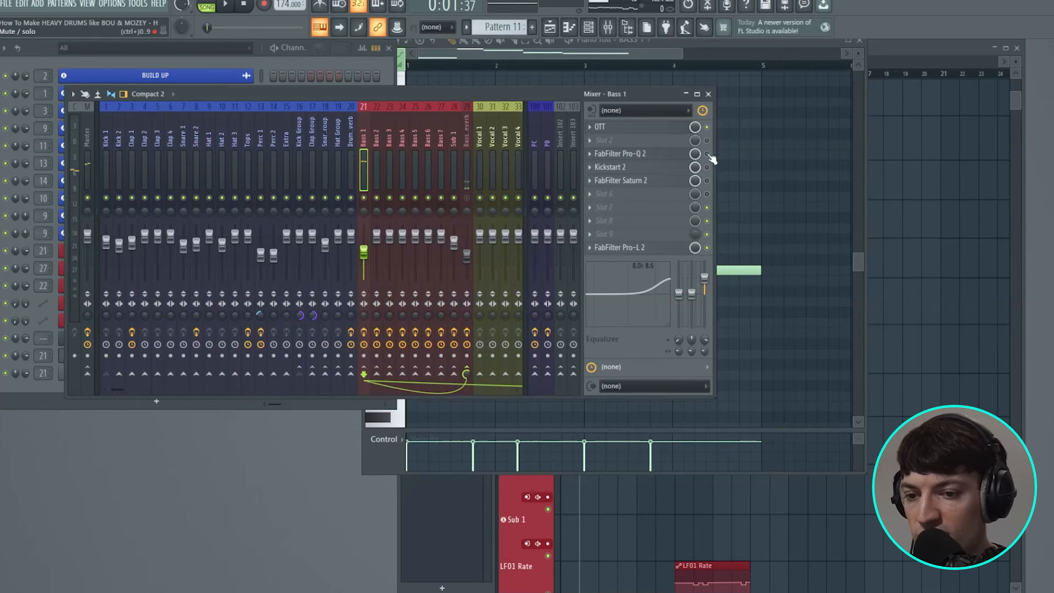
{"action": "left_click", "coordinate": [640, 155]}
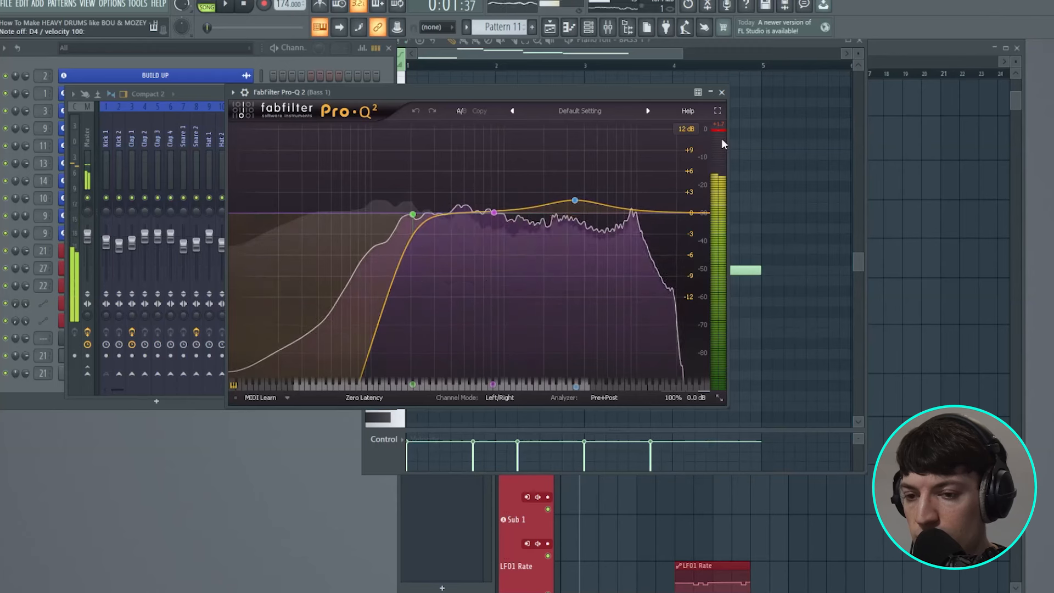
{"action": "left_click", "coordinate": [722, 92]}
Open FabFilter Saturn 2 on the Bass 1 channel, choose the Color preset 456 Demo MdB and audition the bass
{"action": "left_click", "coordinate": [659, 184]}
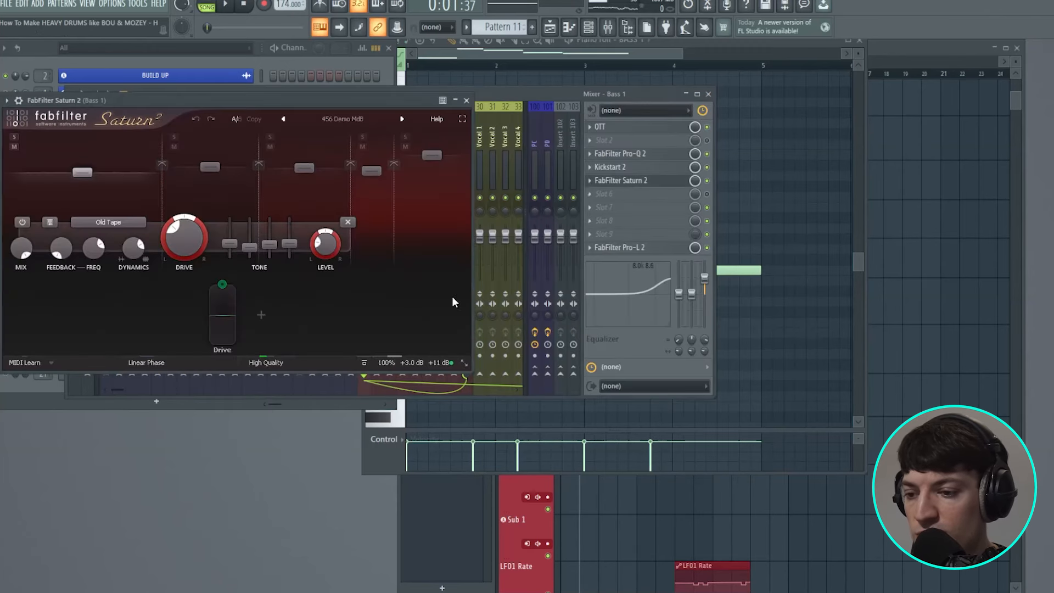
{"action": "left_click", "coordinate": [506, 108]}
{"action": "mouse_move", "coordinate": [507, 121]}
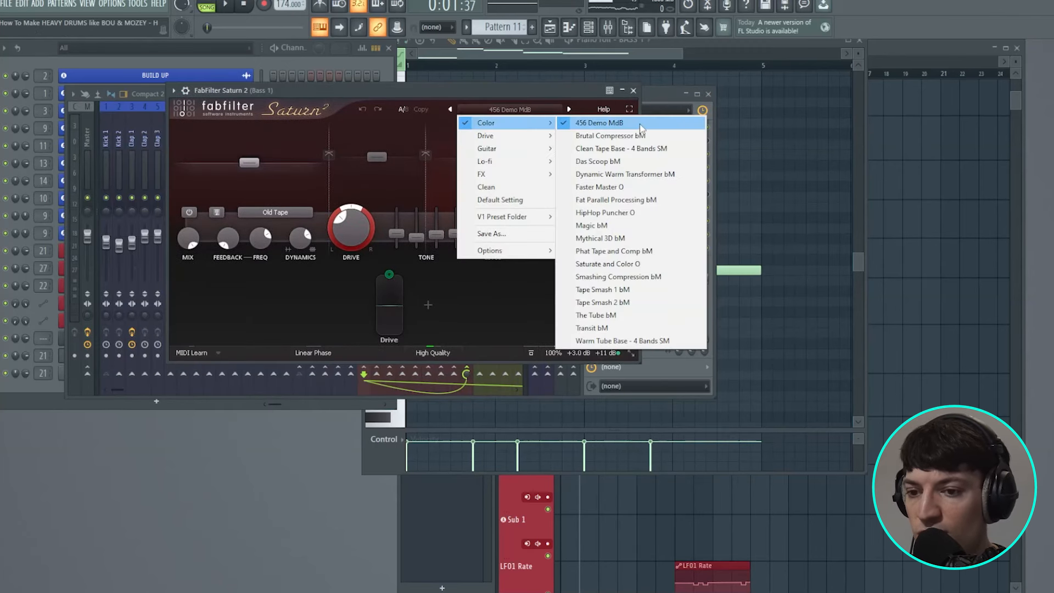
{"action": "left_click", "coordinate": [588, 121]}
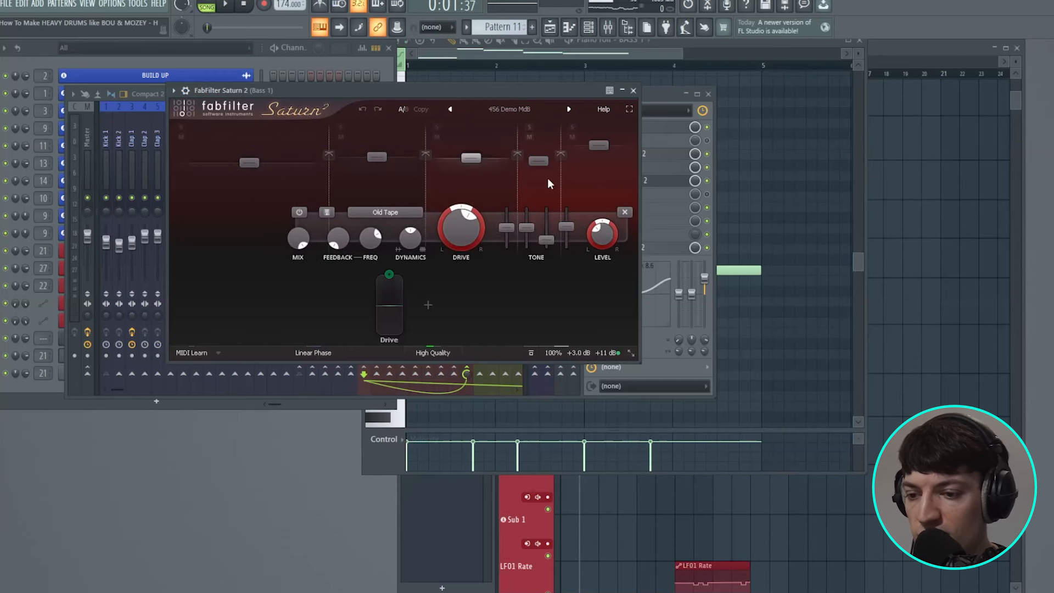
{"action": "key", "text": "x"}
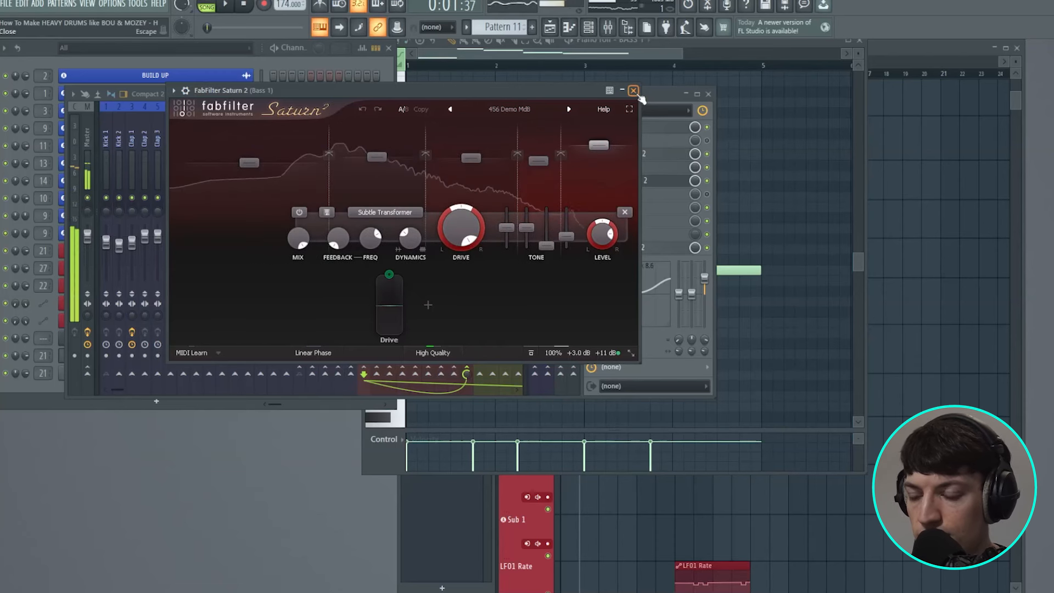
Examine the ValhallaRoom reverb and parametric EQ loaded on the Bass Reverb mixer channel
{"action": "left_click", "coordinate": [634, 91]}
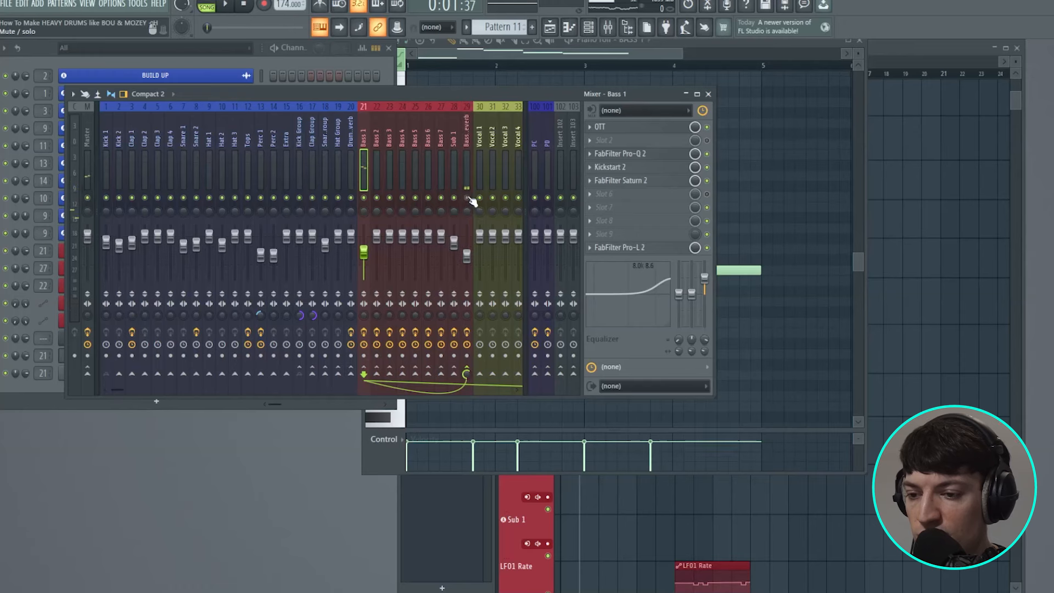
{"action": "left_click", "coordinate": [466, 160]}
{"action": "left_click", "coordinate": [618, 126]}
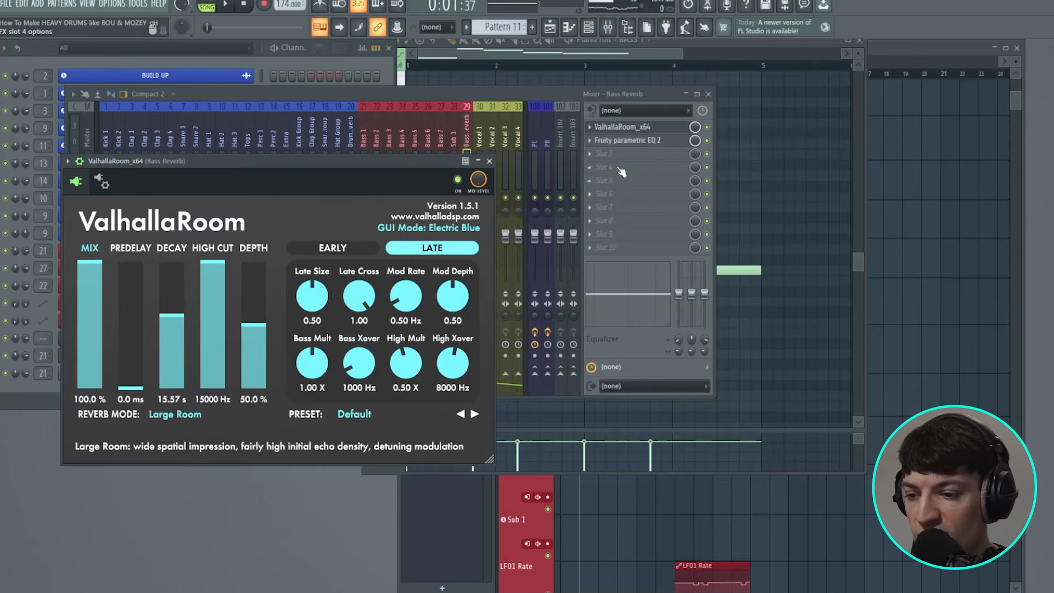
{"action": "left_click", "coordinate": [641, 145]}
{"action": "left_click", "coordinate": [490, 175]}
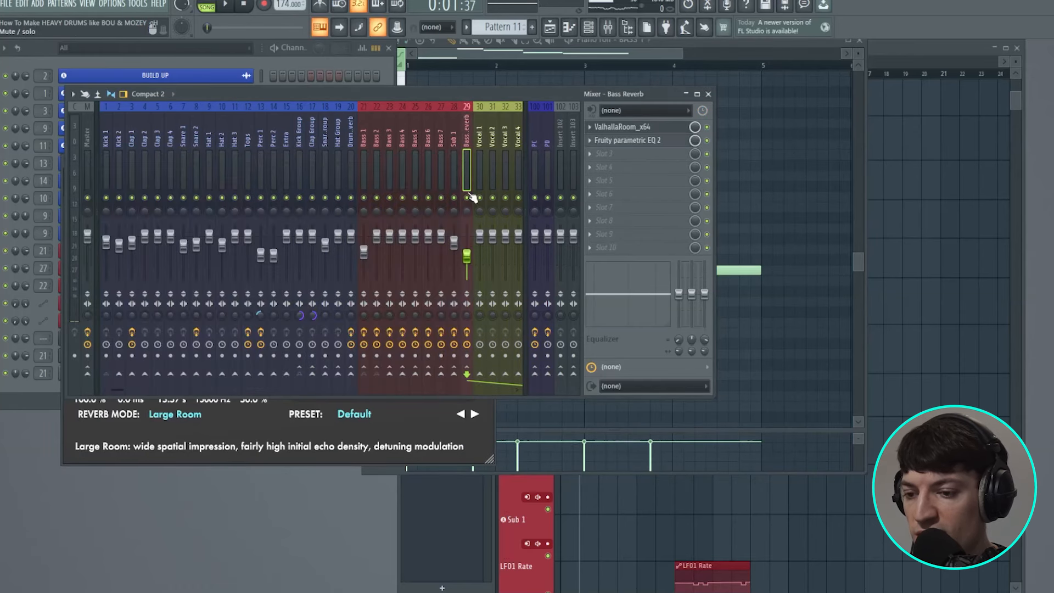
Set the Bass 1 channel's send to Bass Reverb to 41%, leaving the mixer and ValhallaRoom closed
{"action": "left_click", "coordinate": [364, 160]}
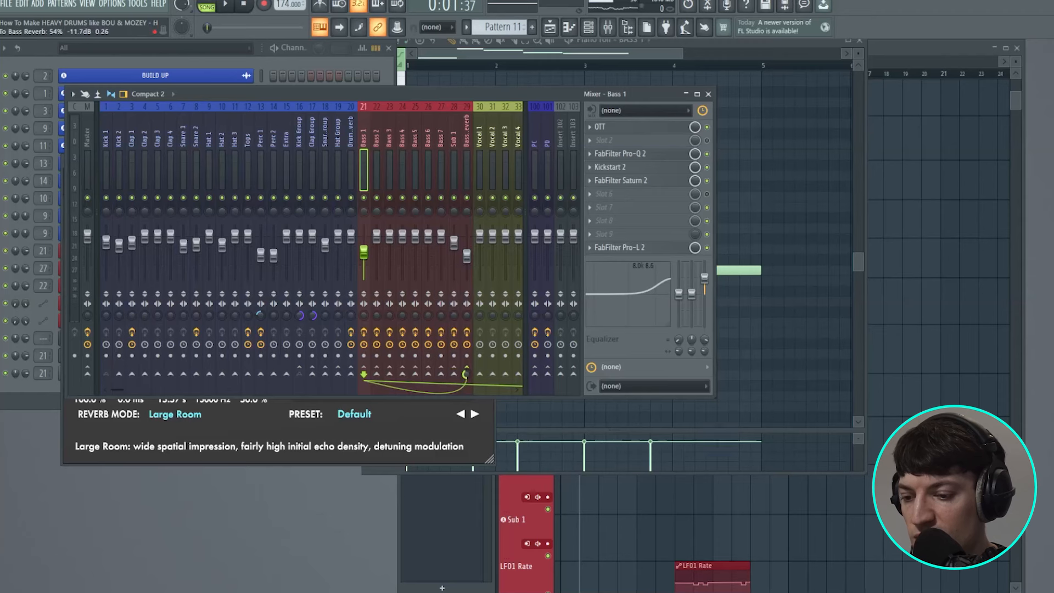
{"action": "left_click_drag", "start_coordinate": [465, 375], "coordinate": [465, 355]}
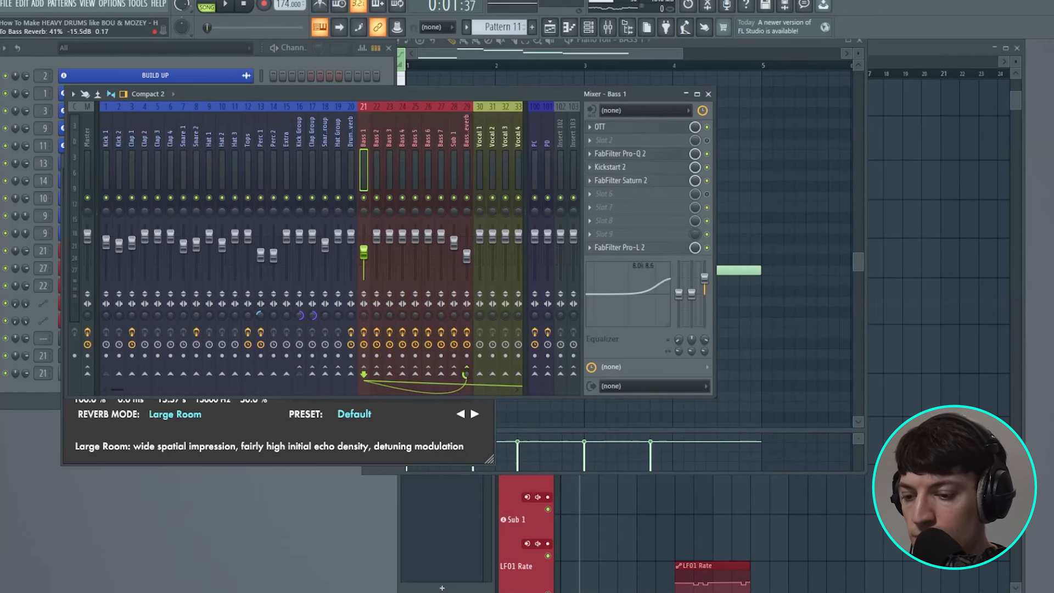
{"action": "left_click", "coordinate": [708, 94]}
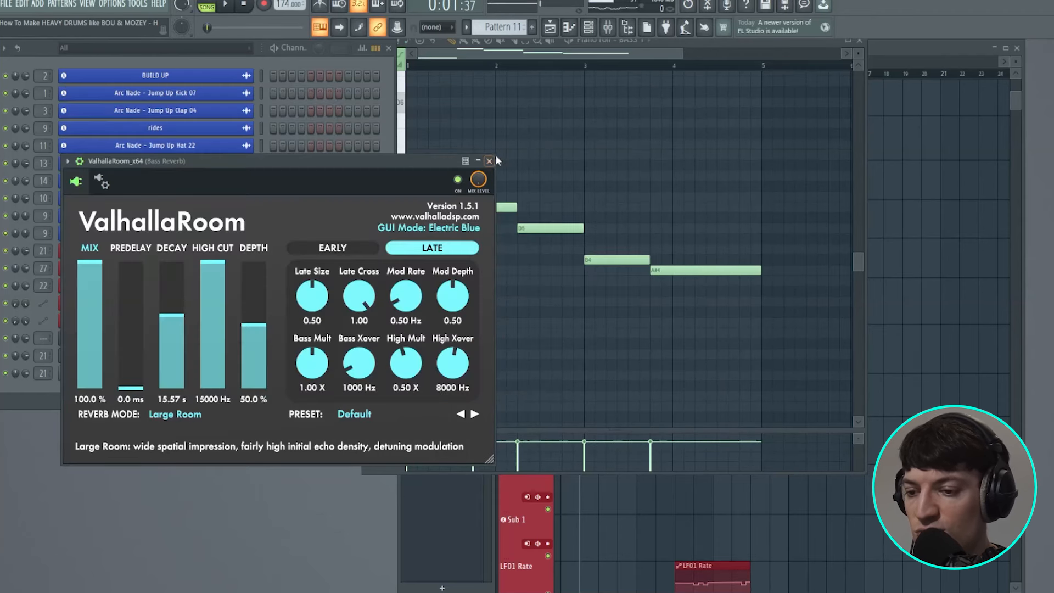
{"action": "left_click", "coordinate": [489, 161]}
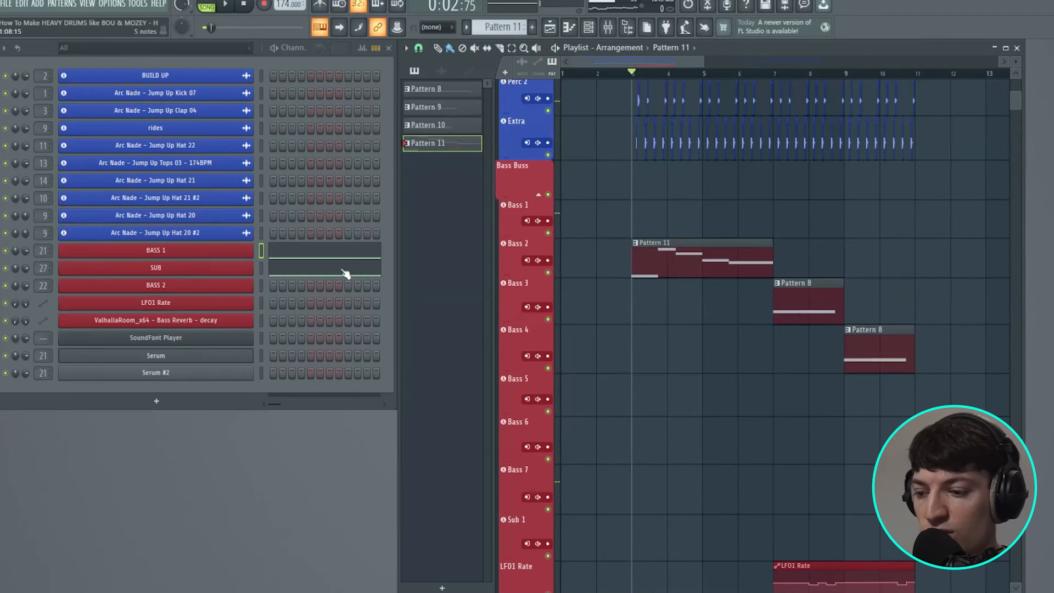
Examine the SUB channel's notes and its Serum oscillators, LFO 1 and effects
{"action": "left_click", "coordinate": [345, 273]}
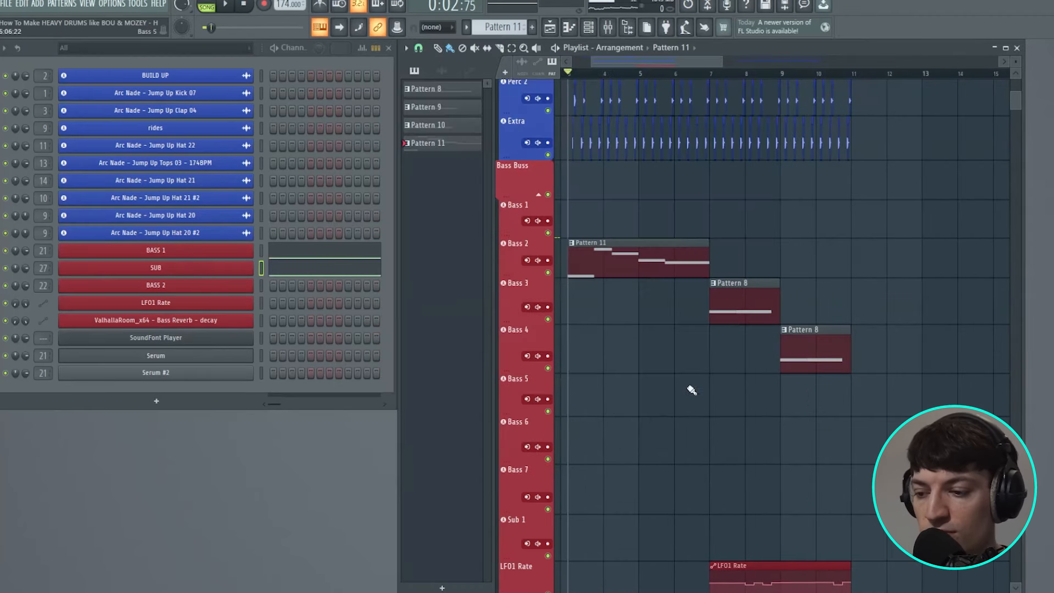
{"action": "left_click", "coordinate": [225, 270]}
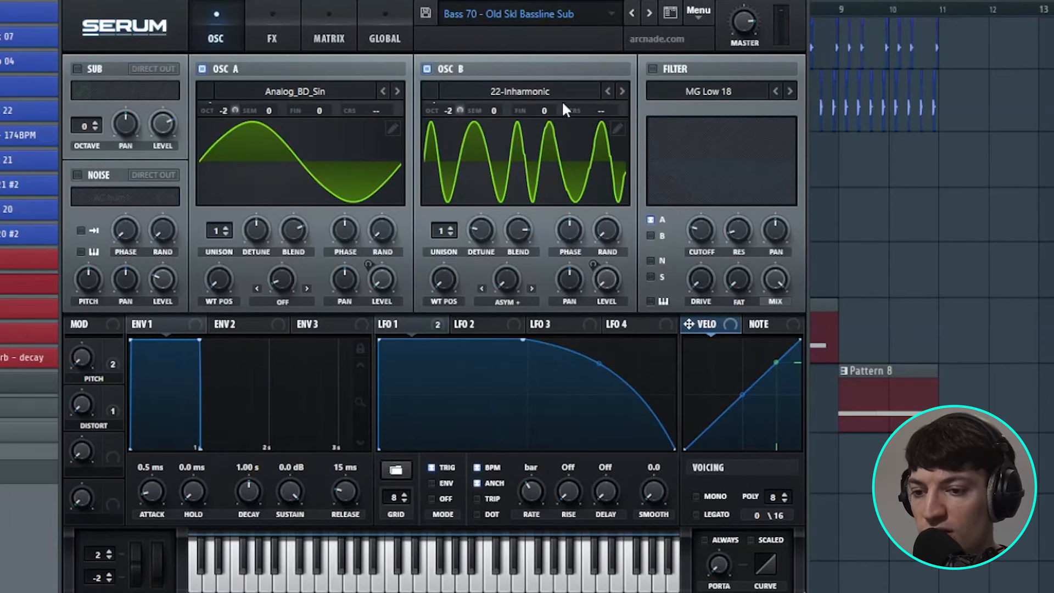
{"action": "left_click", "coordinate": [615, 130]}
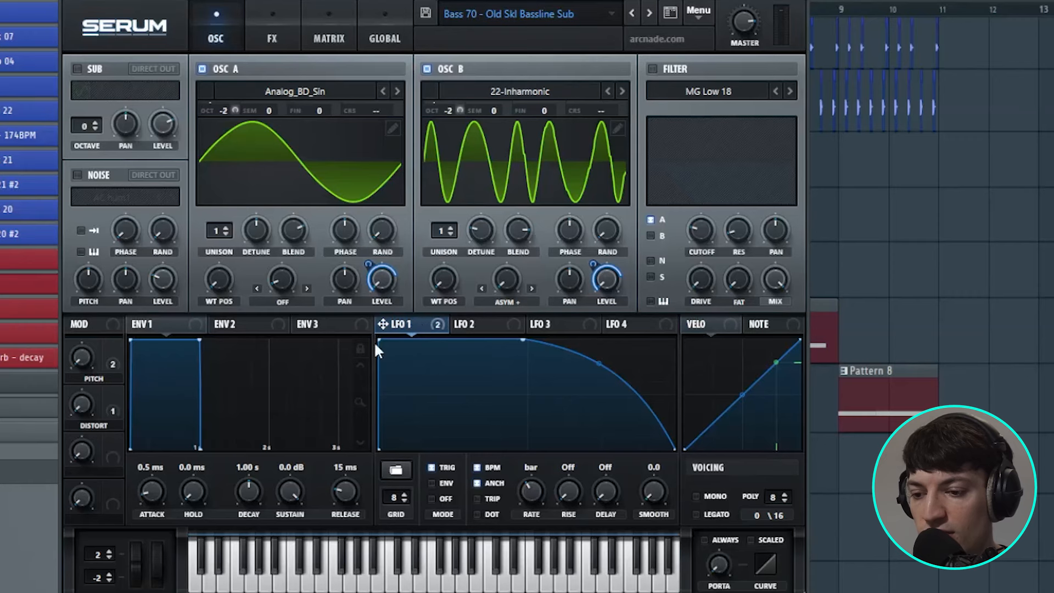
{"action": "left_click", "coordinate": [272, 38]}
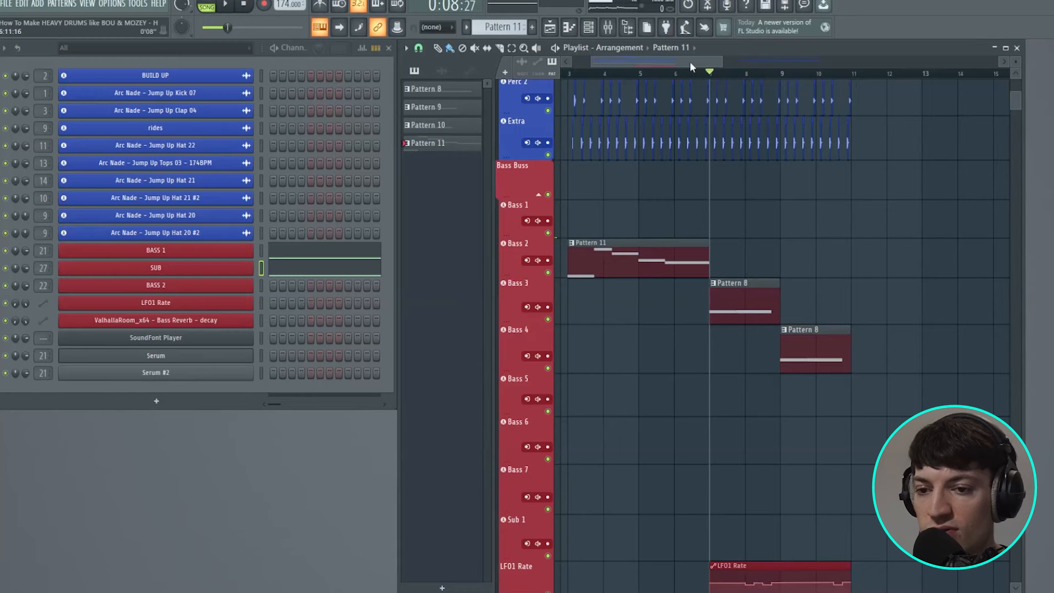
Play the arrangement from bar 7 to audition the Pattern 8 bass section
{"action": "left_click_drag", "start_coordinate": [690, 62], "coordinate": [716, 60]}
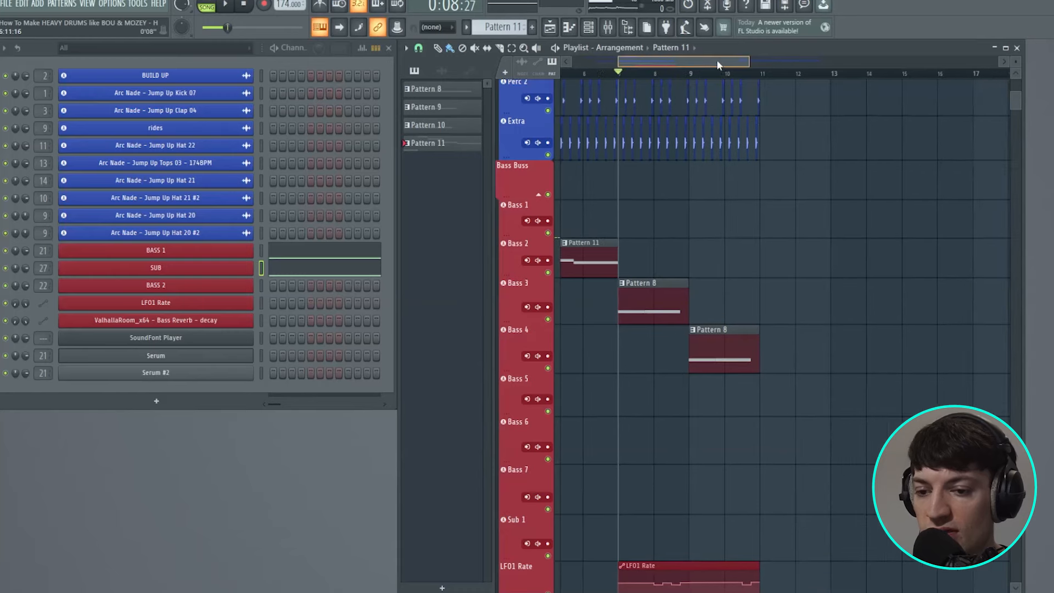
{"action": "scroll", "coordinate": [666, 249], "scroll_direction": "down", "scroll_amount": 5}
{"action": "scroll", "coordinate": [673, 75], "scroll_direction": "up", "scroll_amount": 2}
{"action": "scroll", "coordinate": [694, 216], "scroll_direction": "up", "scroll_amount": 2}
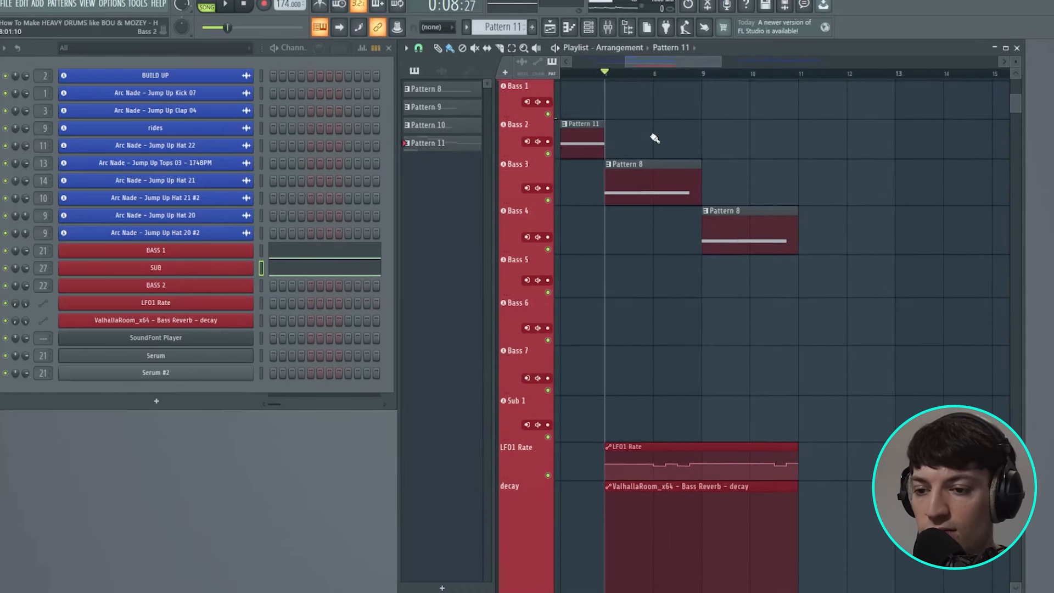
{"action": "key", "text": "space"}
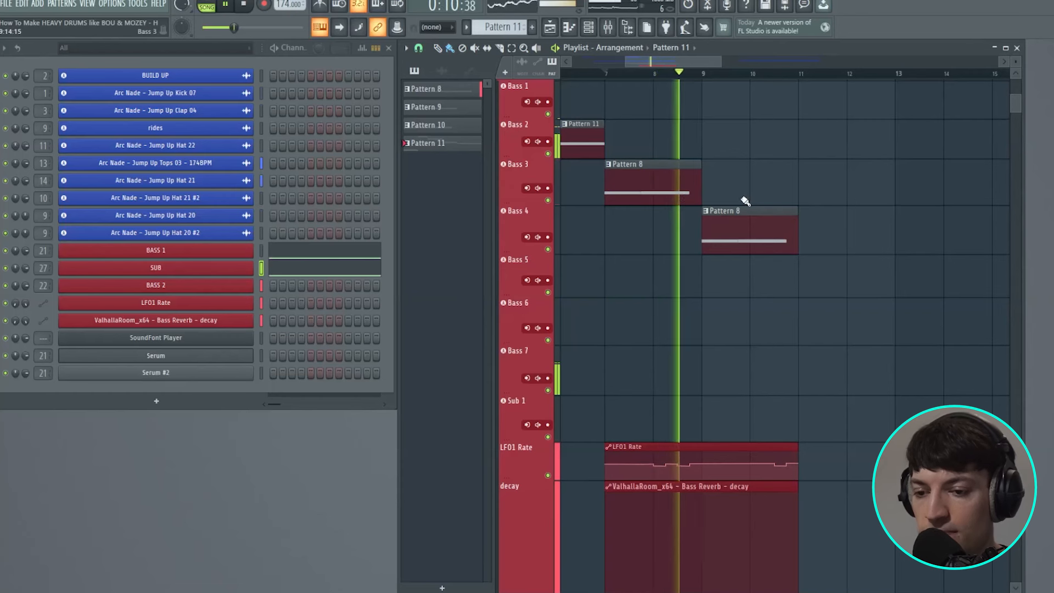
{"action": "key", "text": "space"}
Examine the bass clips and the LFO1 Rate and ValhallaRoom decay automation clips in the playlist
{"action": "scroll", "coordinate": [723, 301], "scroll_direction": "down", "scroll_amount": 1}
{"action": "scroll", "coordinate": [723, 302], "scroll_direction": "down", "scroll_amount": 1}
{"action": "scroll", "coordinate": [741, 434], "scroll_direction": "up", "scroll_amount": 2}
{"action": "scroll", "coordinate": [742, 433], "scroll_direction": "up", "scroll_amount": 4}
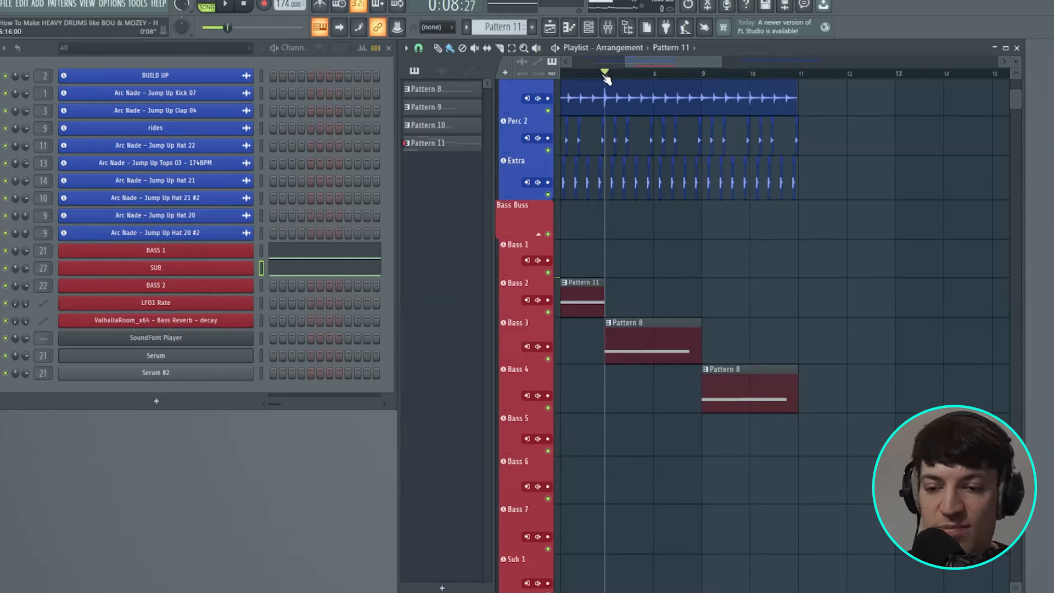
{"action": "scroll", "coordinate": [647, 242], "scroll_direction": "up", "scroll_amount": 5}
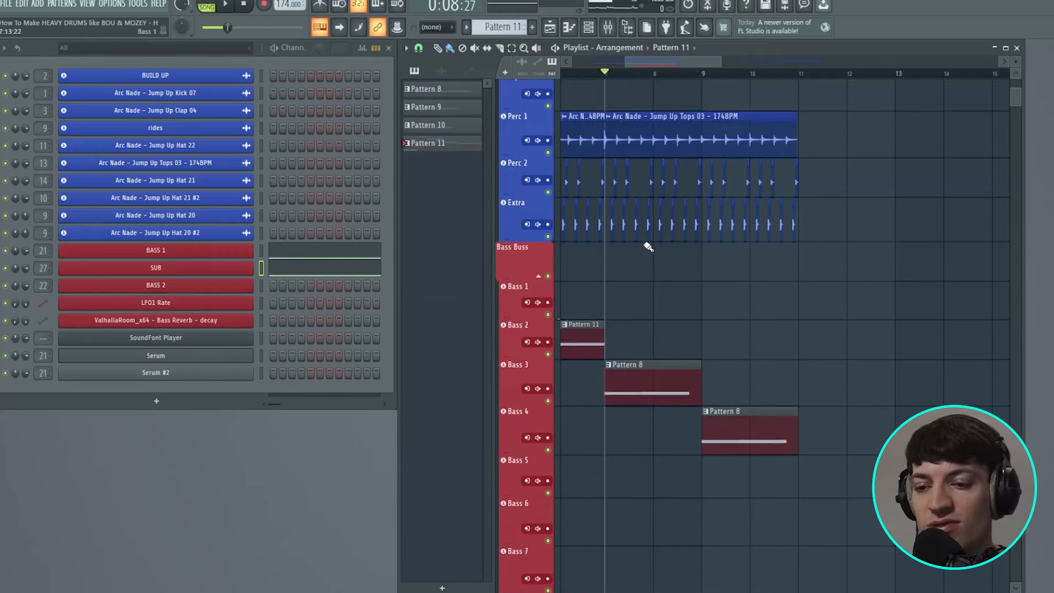
{"action": "scroll", "coordinate": [696, 370], "scroll_direction": "down", "scroll_amount": 4}
{"action": "scroll", "coordinate": [636, 82], "scroll_direction": "down", "scroll_amount": 4}
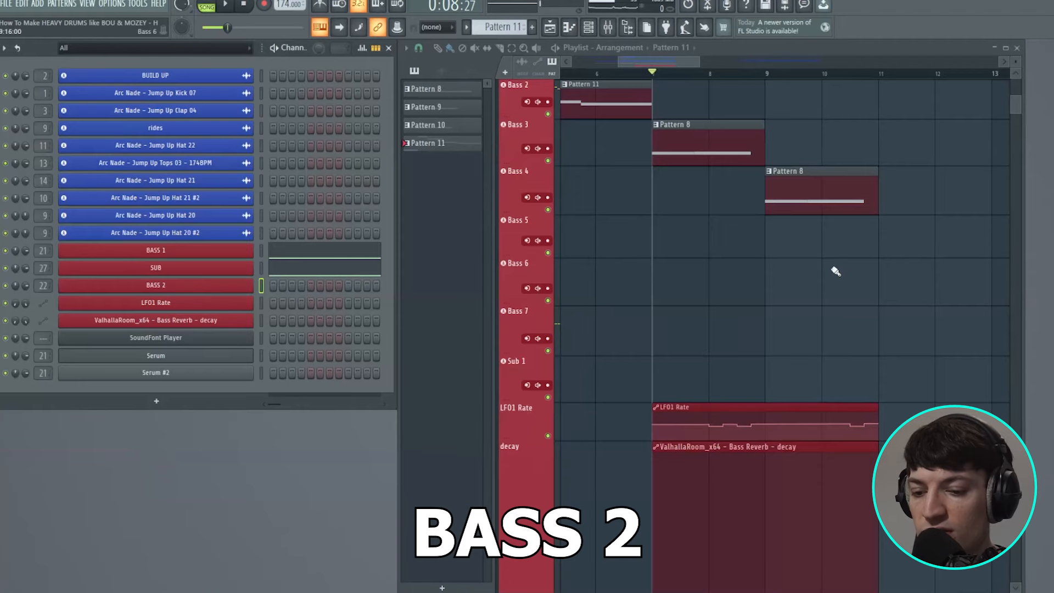
{"action": "scroll", "coordinate": [831, 271], "scroll_direction": "down", "scroll_amount": 3}
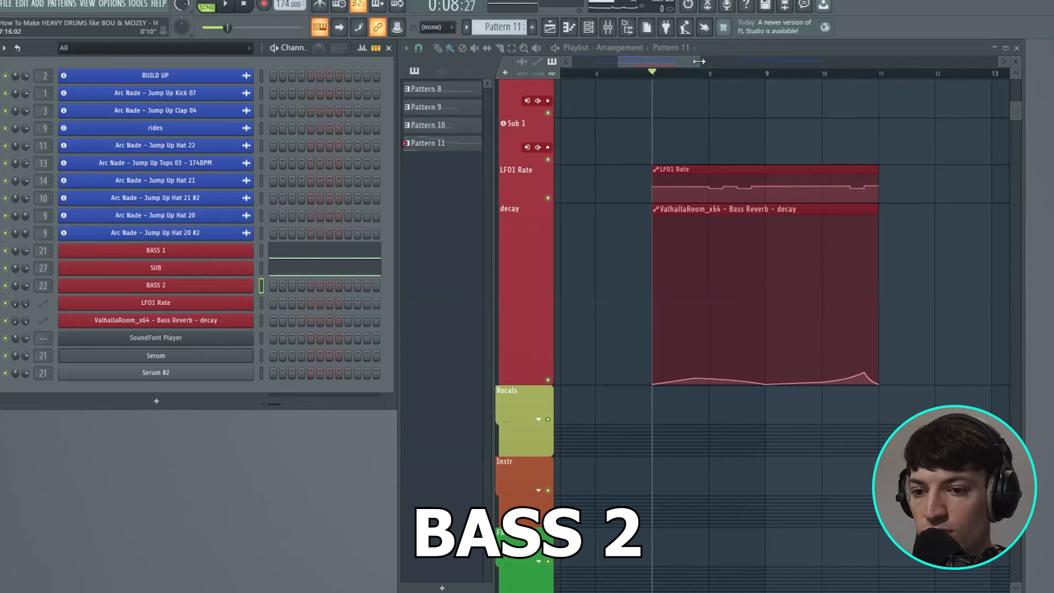
{"action": "scroll", "coordinate": [764, 296], "scroll_direction": "down", "scroll_amount": 2}
{"action": "scroll", "coordinate": [762, 283], "scroll_direction": "up", "scroll_amount": 3}
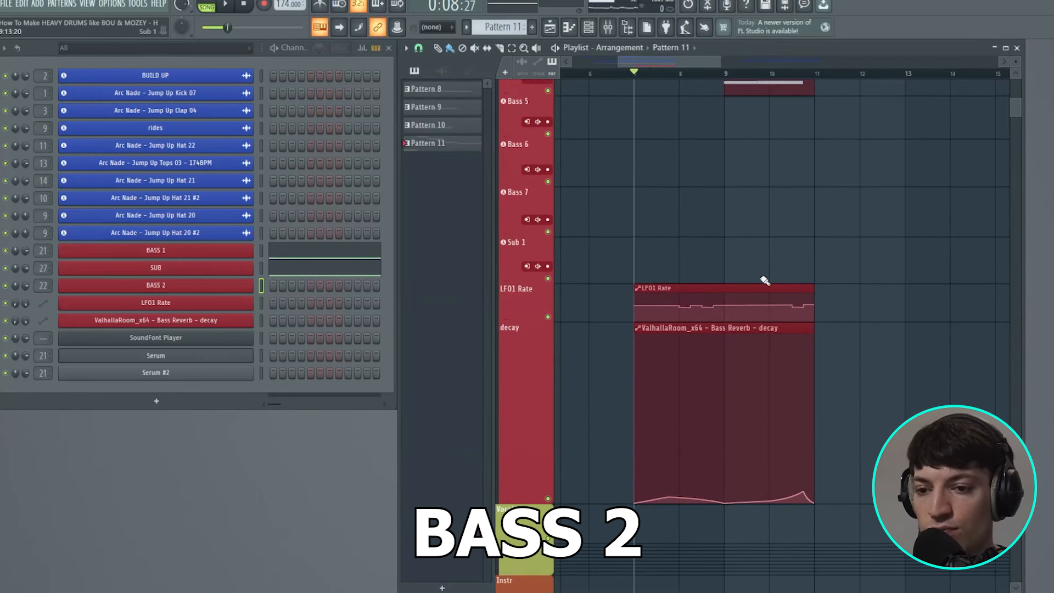
{"action": "scroll", "coordinate": [736, 314], "scroll_direction": "down", "scroll_amount": 2}
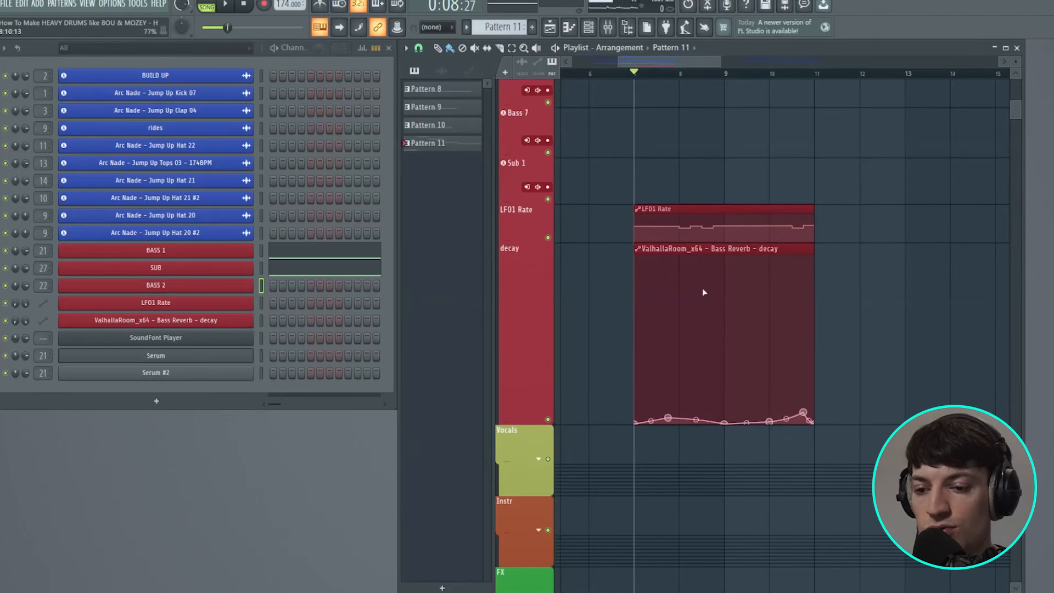
{"action": "scroll", "coordinate": [706, 223], "scroll_direction": "up", "scroll_amount": 4}
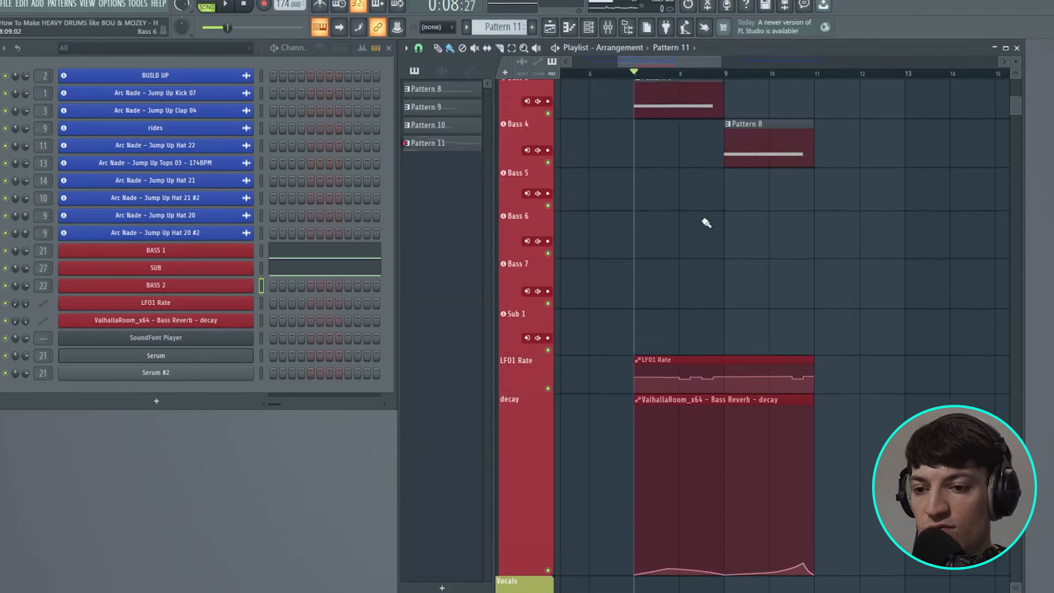
{"action": "scroll", "coordinate": [706, 223], "scroll_direction": "up", "scroll_amount": 2}
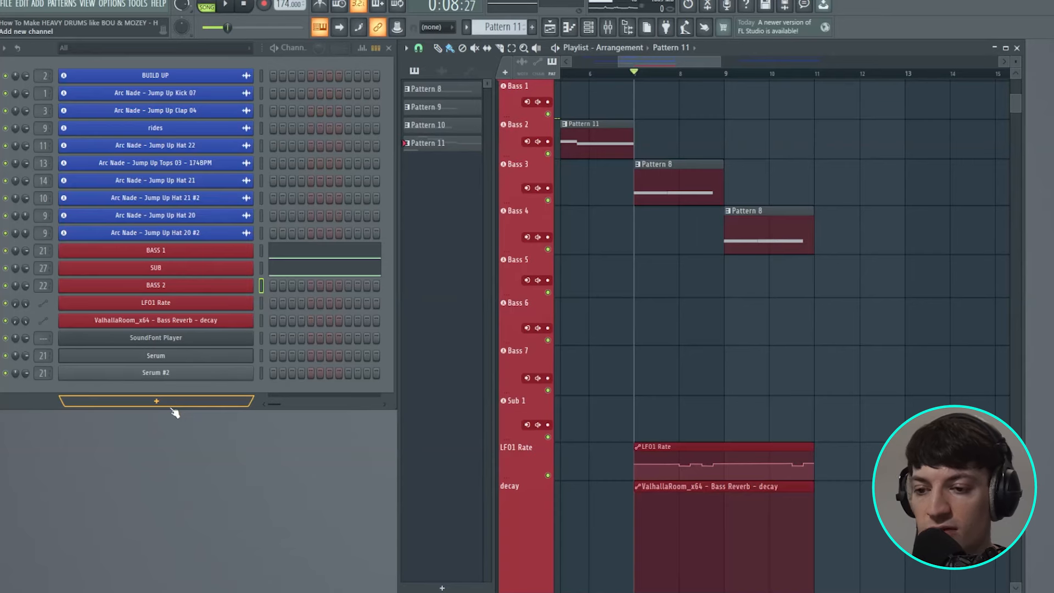
{"action": "scroll", "coordinate": [640, 327], "scroll_direction": "down", "scroll_amount": 4}
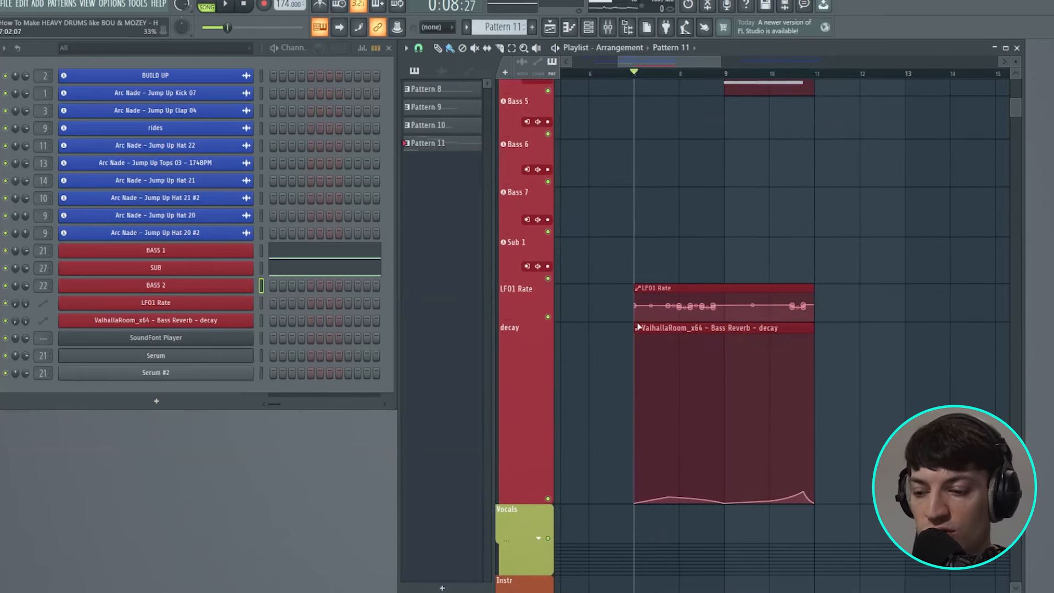
{"action": "scroll", "coordinate": [913, 308], "scroll_direction": "up", "scroll_amount": 3}
Load the Basic Shapes wavetable in Serum's oscillator A, set its octave to -2 and lower its level
{"action": "left_click_drag", "start_coordinate": [758, 75], "coordinate": [674, 78]}
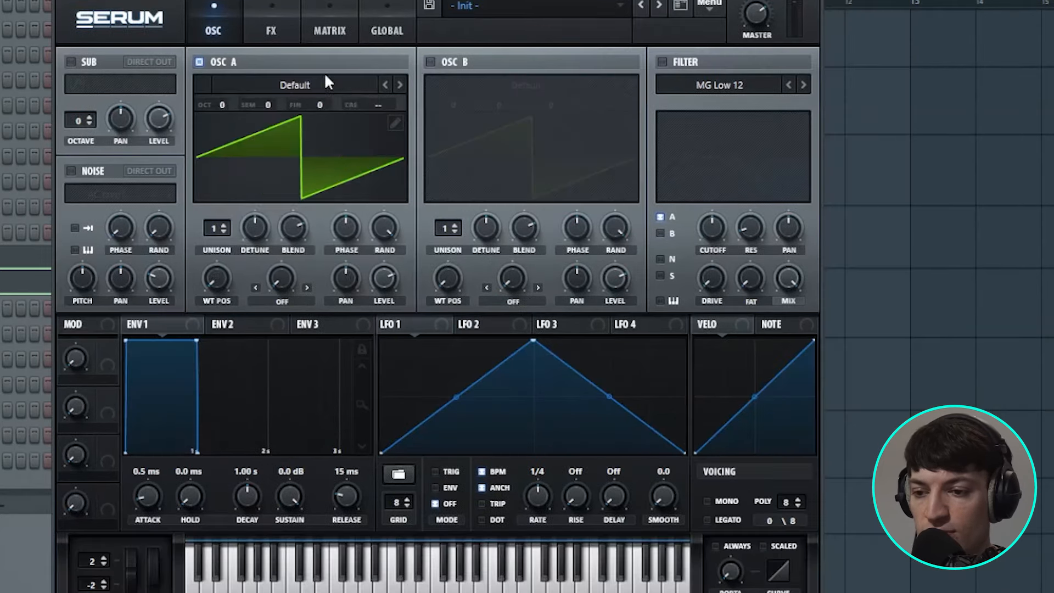
{"action": "left_click", "coordinate": [315, 84]}
{"action": "mouse_move", "coordinate": [310, 107]}
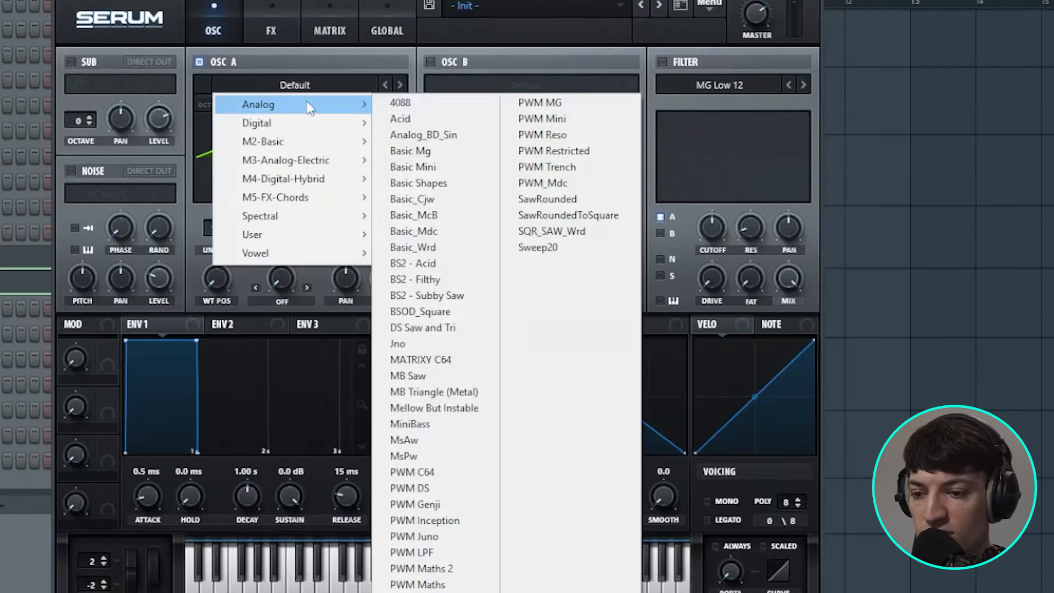
{"action": "left_click", "coordinate": [419, 183]}
{"action": "left_click_drag", "start_coordinate": [229, 100], "coordinate": [211, 137]}
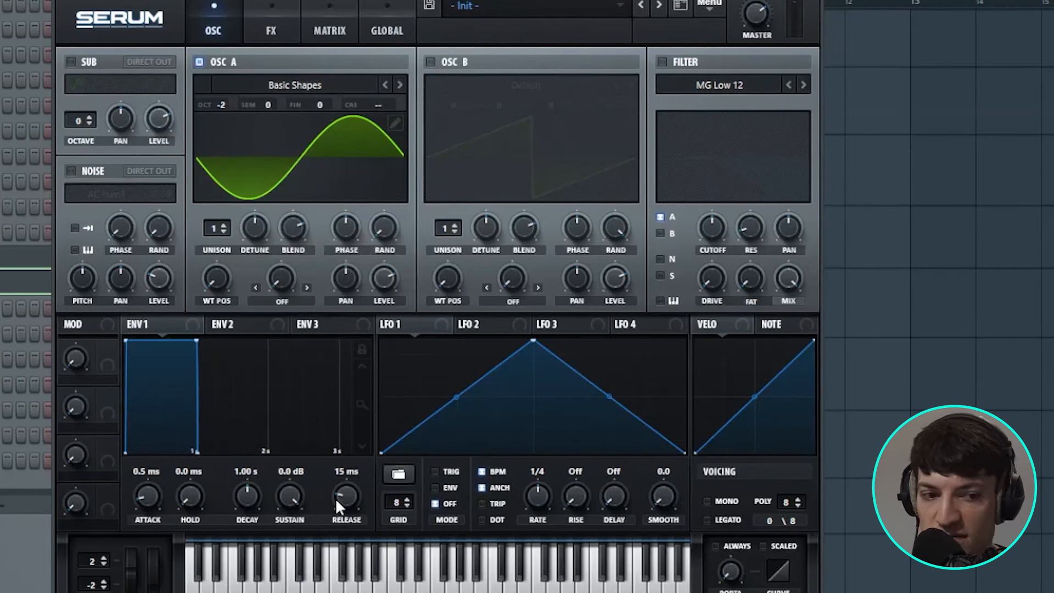
{"action": "left_click_drag", "start_coordinate": [380, 283], "coordinate": [377, 391]}
Enable oscillator B with the Basic Shapes wavetable, +7 semitones and the Sync Window warp mode
{"action": "left_click", "coordinate": [428, 62]}
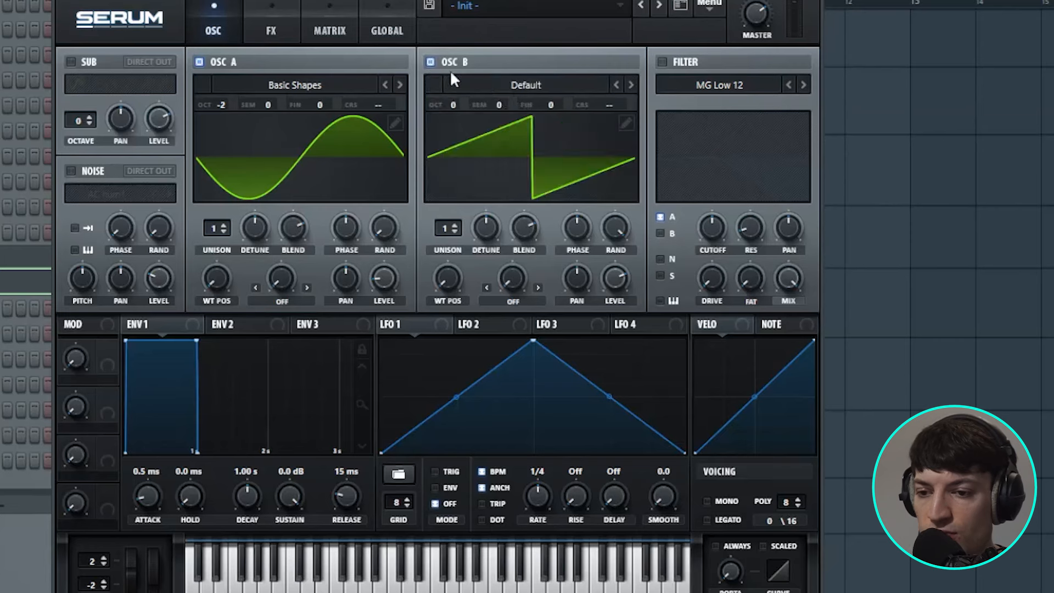
{"action": "left_click", "coordinate": [494, 85]}
{"action": "mouse_move", "coordinate": [534, 110]}
{"action": "left_click", "coordinate": [650, 183]}
{"action": "left_click_drag", "start_coordinate": [496, 104], "coordinate": [532, 74]}
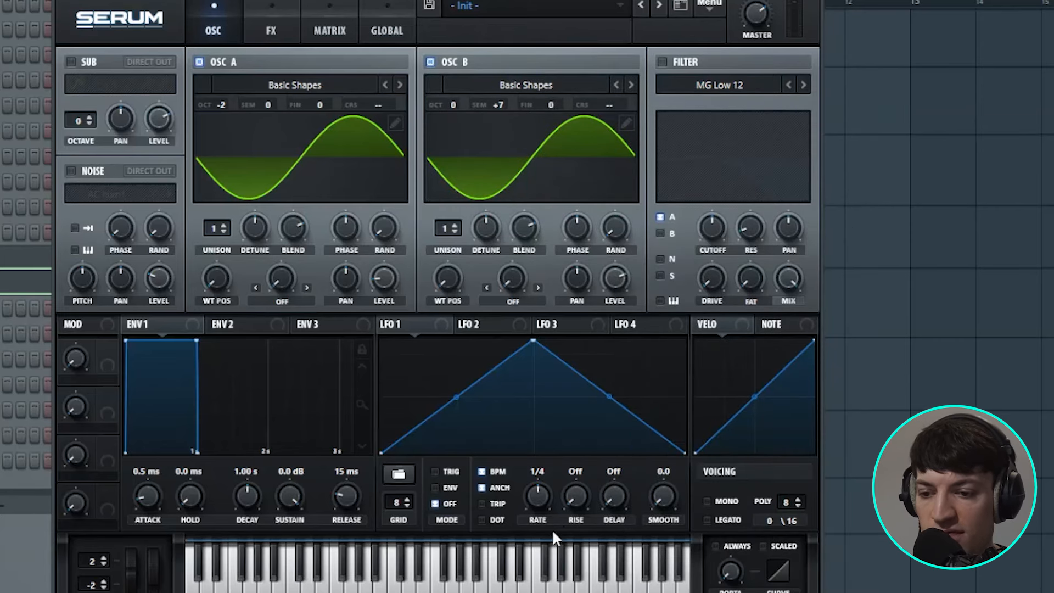
{"action": "left_click", "coordinate": [513, 301]}
{"action": "left_click", "coordinate": [584, 378]}
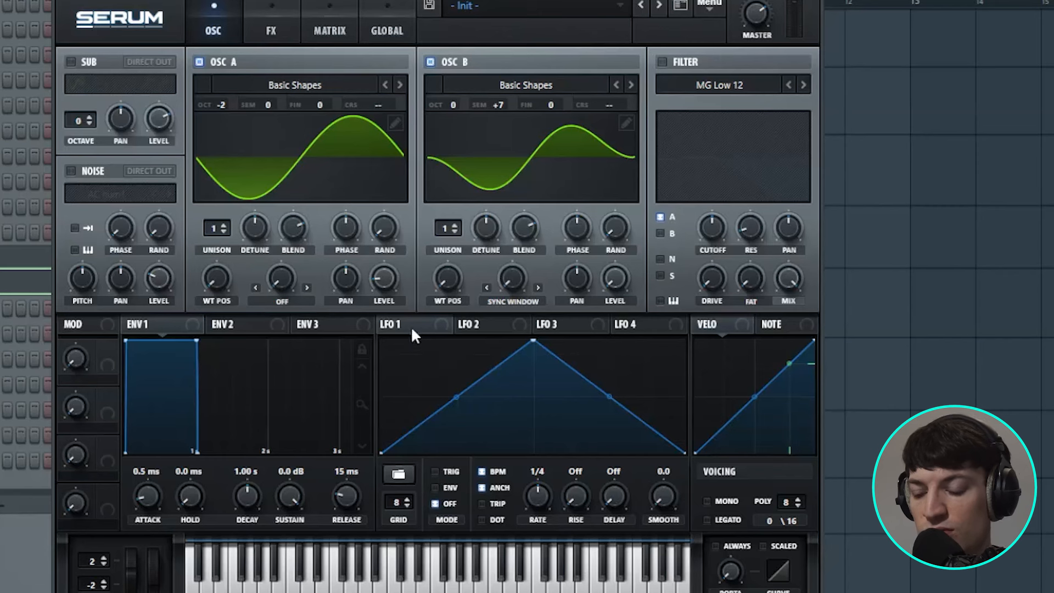
Set LFO 1 to Trig mode at a 1/8 rate and curve both slopes of its triangle inward
{"action": "left_click", "coordinate": [435, 471]}
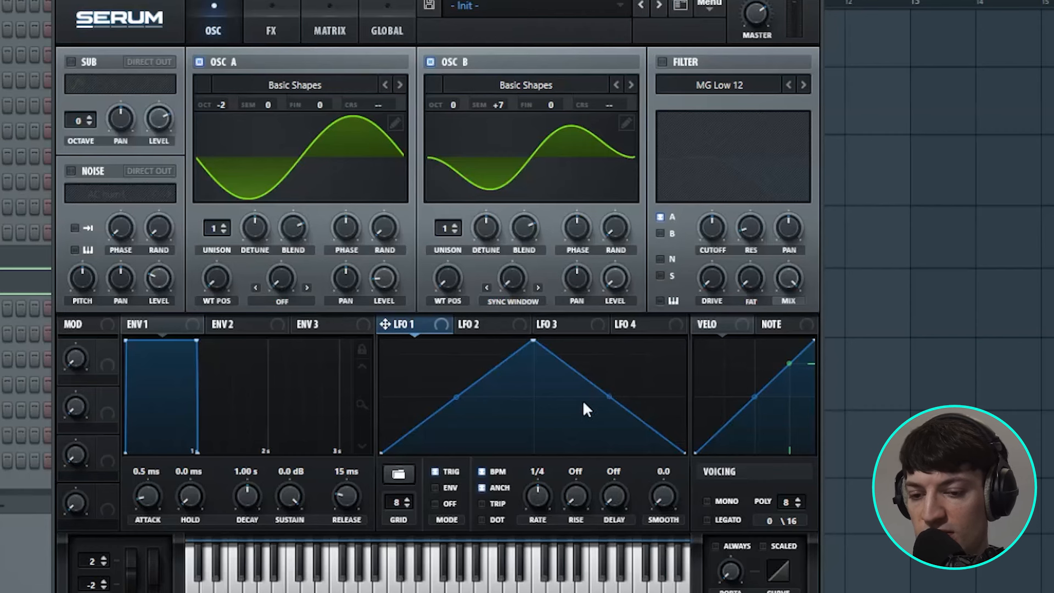
{"action": "mouse_move", "coordinate": [472, 404]}
{"action": "left_mouse_down"}
{"action": "mouse_move", "coordinate": [473, 384]}
{"action": "mouse_move", "coordinate": [475, 412]}
{"action": "mouse_move", "coordinate": [456, 423]}
{"action": "mouse_move", "coordinate": [467, 421]}
{"action": "left_mouse_up"}
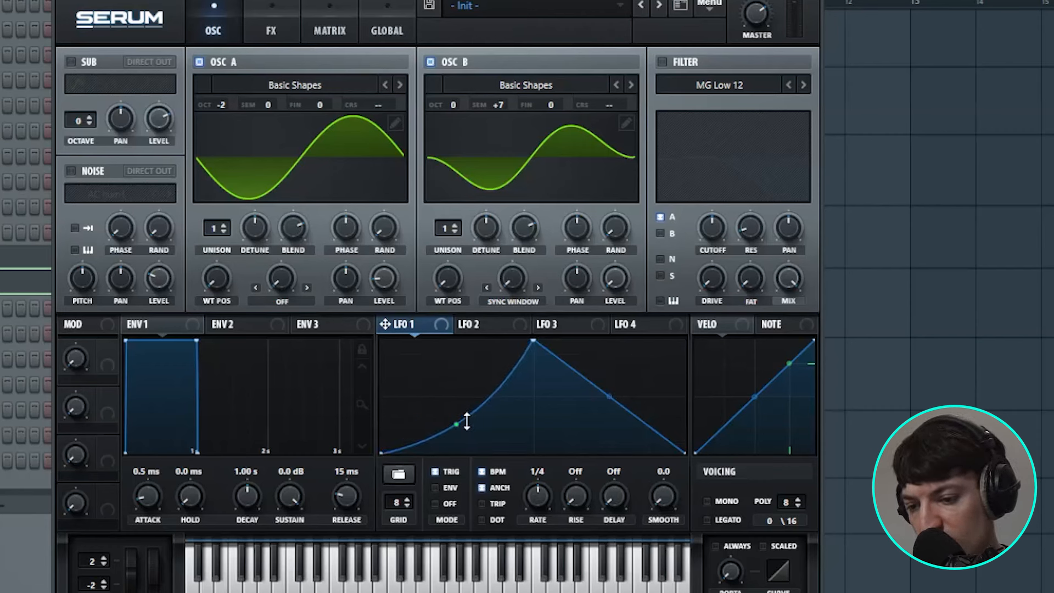
{"action": "left_click_drag", "start_coordinate": [616, 402], "coordinate": [618, 404]}
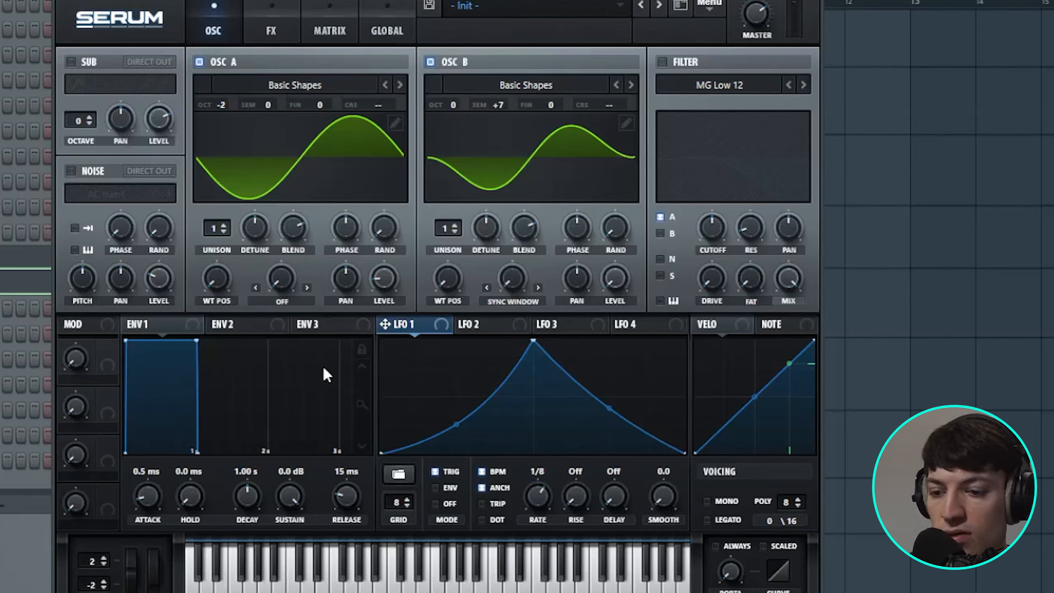
Shape LFO 2 as a straight downward ramp in Env mode with a rate of 2 bar
{"action": "left_click", "coordinate": [479, 326]}
{"action": "left_click_drag", "start_coordinate": [534, 341], "coordinate": [228, 162]}
{"action": "left_click_drag", "start_coordinate": [539, 496], "coordinate": [543, 532]}
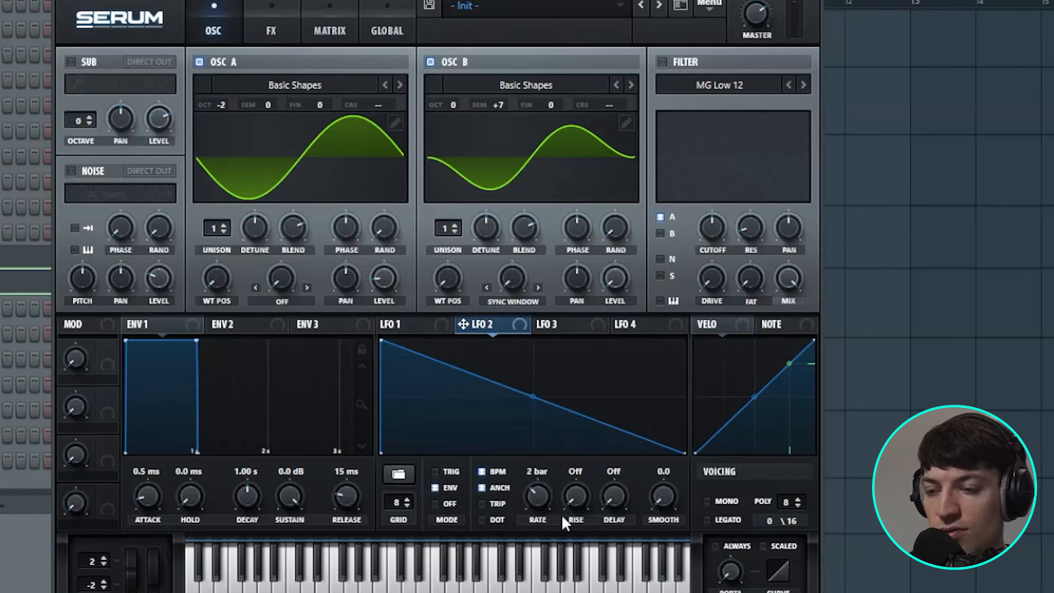
Route LFO 2 to master tuning with a slight amount, and assign LFO 1 to both oscillator levels and oscillator B's Sync Window warp
{"action": "left_click", "coordinate": [328, 20]}
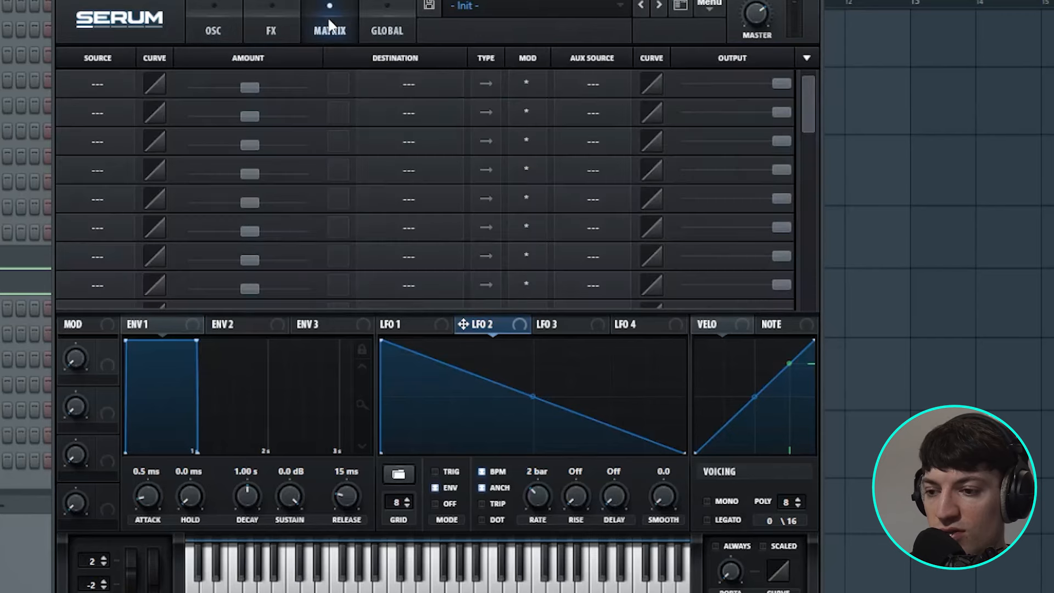
{"action": "left_click", "coordinate": [97, 83]}
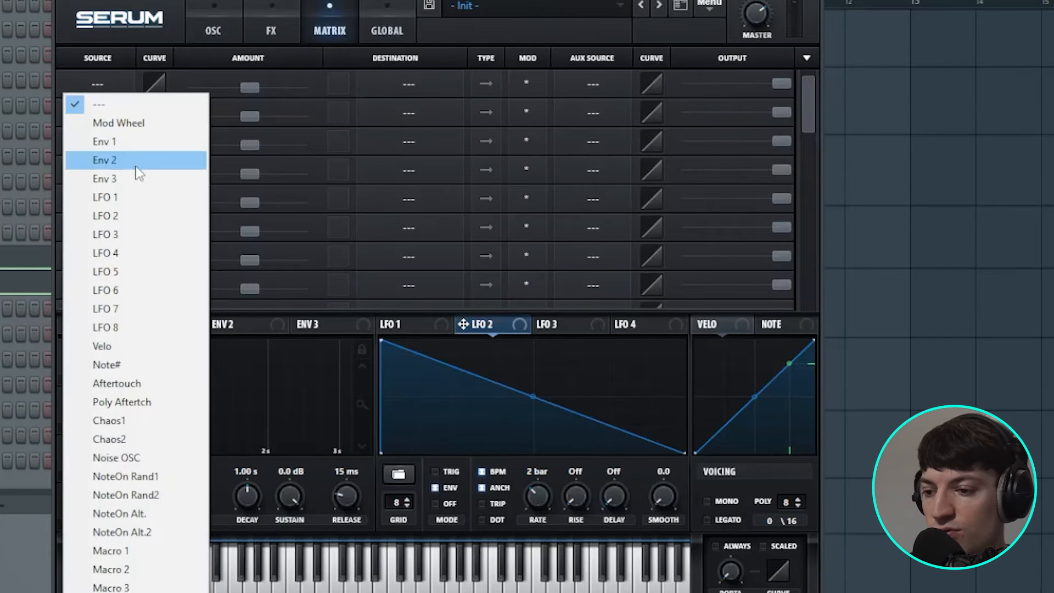
{"action": "left_click", "coordinate": [137, 214]}
{"action": "left_click", "coordinate": [412, 83]}
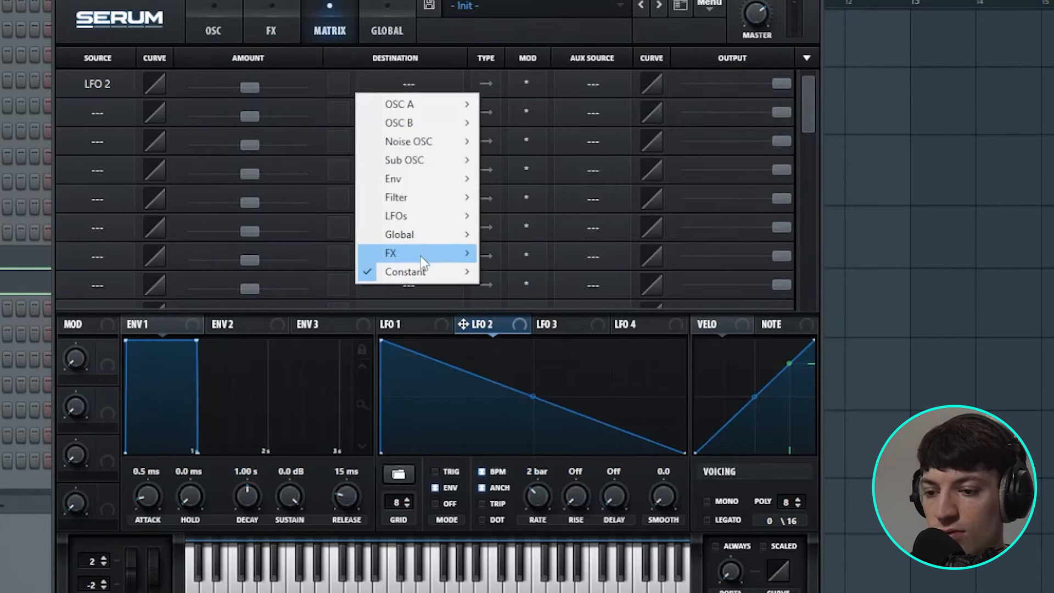
{"action": "mouse_move", "coordinate": [426, 235]}
{"action": "left_click", "coordinate": [541, 236]}
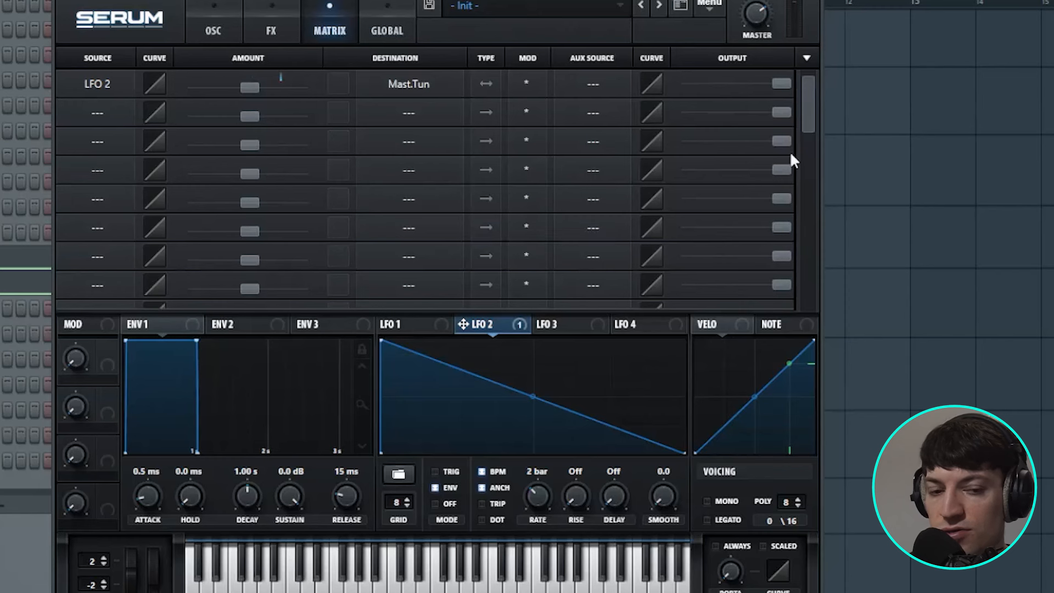
{"action": "left_click_drag", "start_coordinate": [253, 85], "coordinate": [256, 86]}
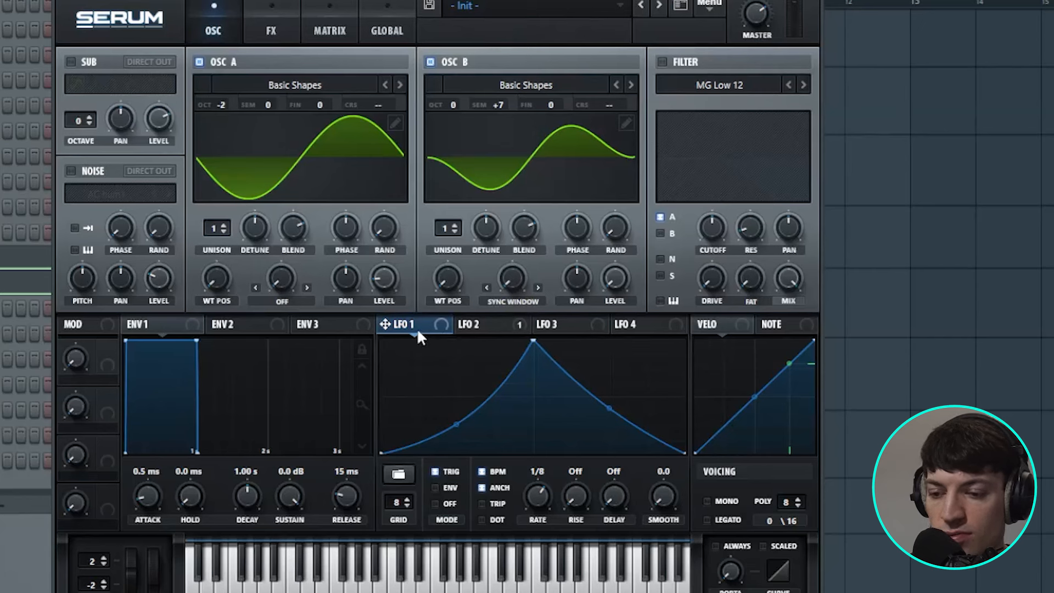
{"action": "left_click_drag", "start_coordinate": [415, 325], "coordinate": [605, 276]}
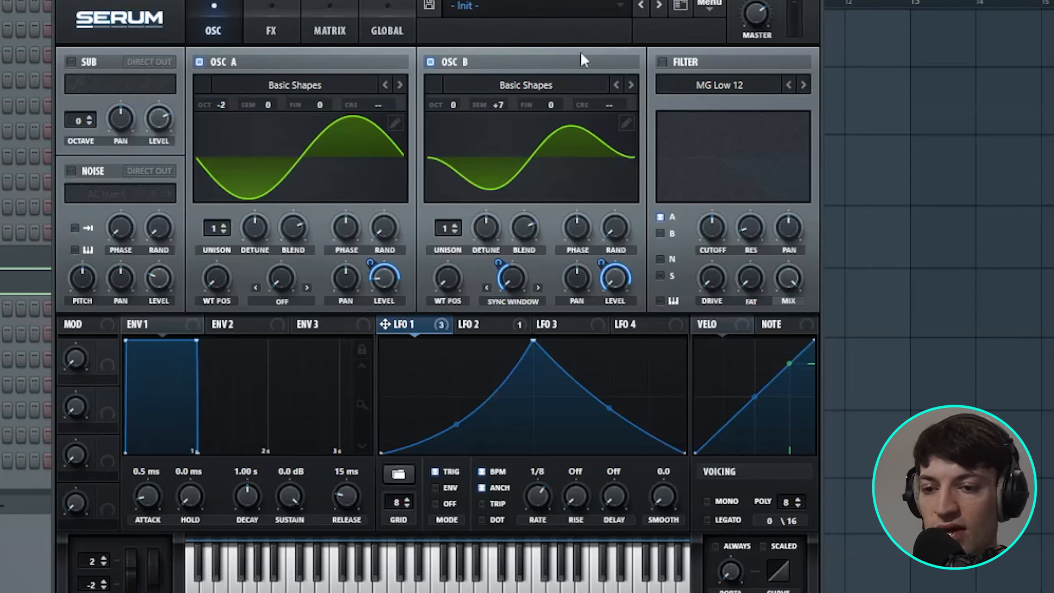
Enable the filter for oscillator B only, set it to the Reverb type and lower its cutoff
{"action": "left_click", "coordinate": [662, 62]}
{"action": "left_click", "coordinate": [661, 217]}
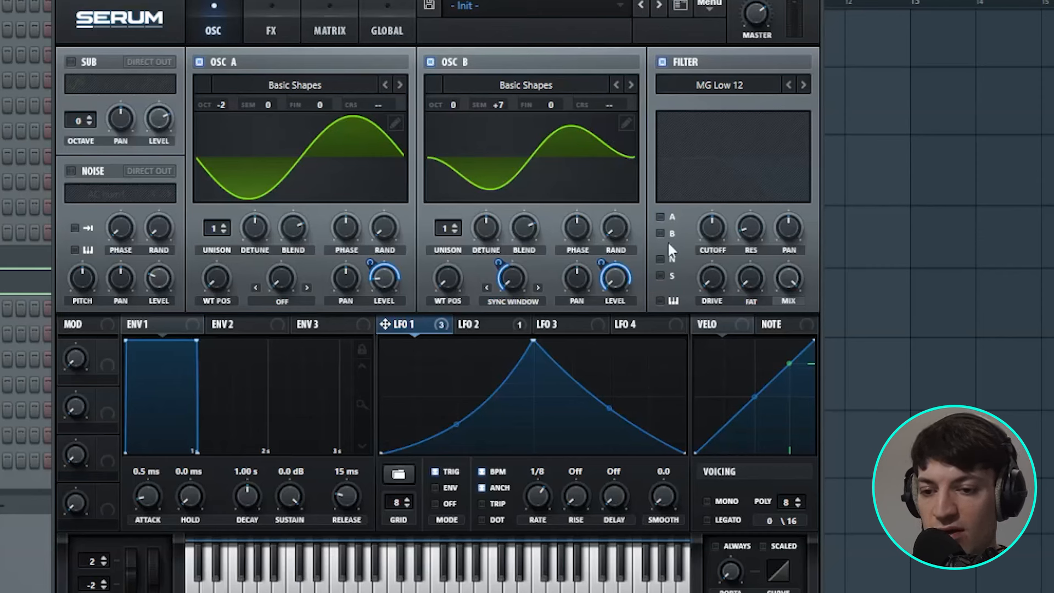
{"action": "left_click", "coordinate": [661, 233]}
{"action": "left_click", "coordinate": [716, 85]}
{"action": "mouse_move", "coordinate": [694, 161]}
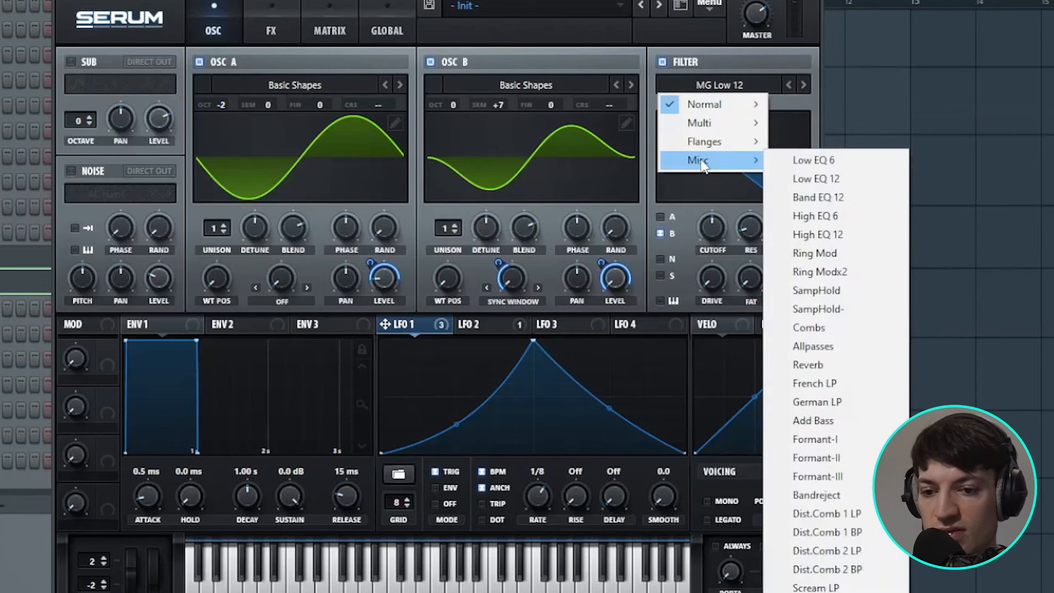
{"action": "left_click", "coordinate": [831, 365]}
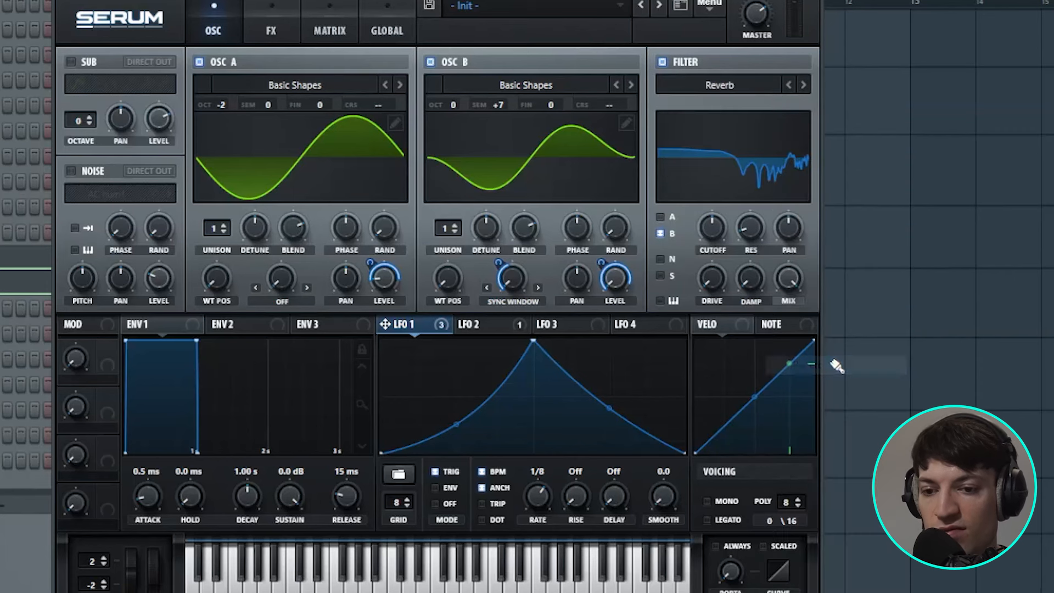
{"action": "left_click_drag", "start_coordinate": [703, 229], "coordinate": [752, 220]}
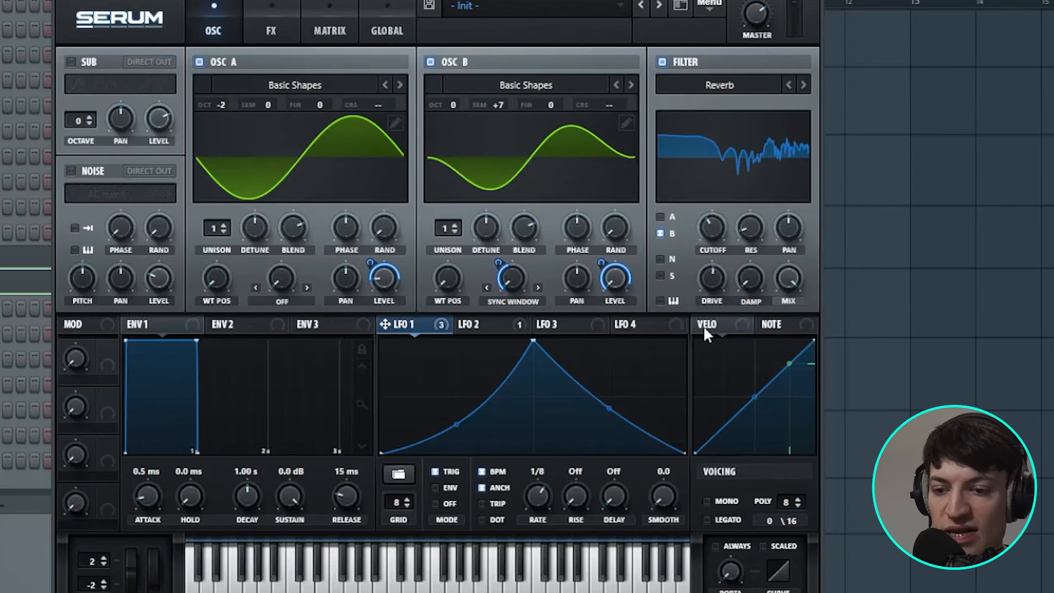
Enable Distortion at the start of the effects chain, set it to Tape Sat. and raise its drive
{"action": "left_click", "coordinate": [272, 30]}
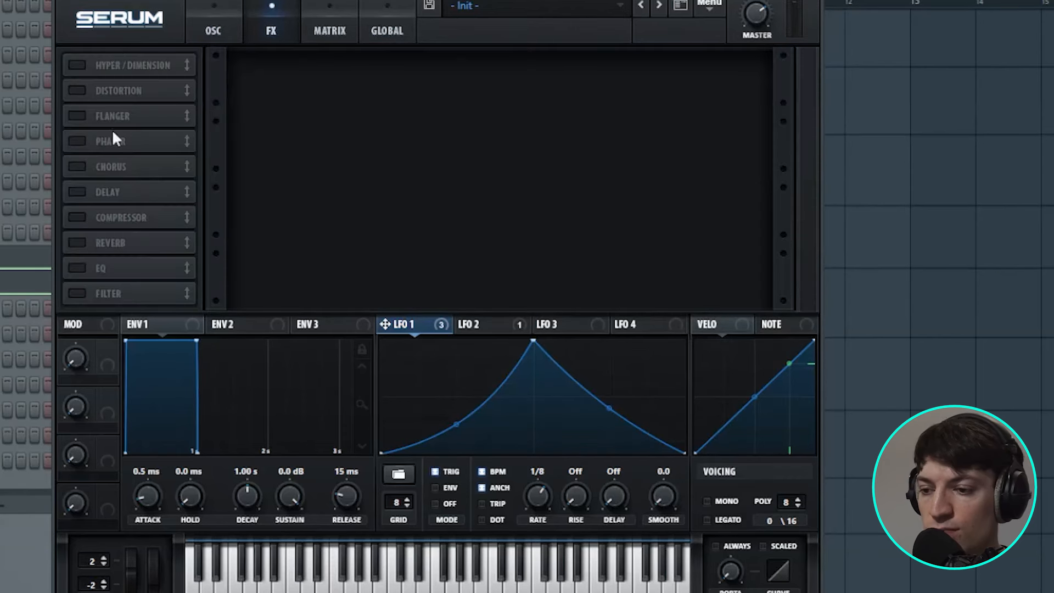
{"action": "left_click", "coordinate": [75, 95]}
{"action": "left_click_drag", "start_coordinate": [143, 94], "coordinate": [160, 57]}
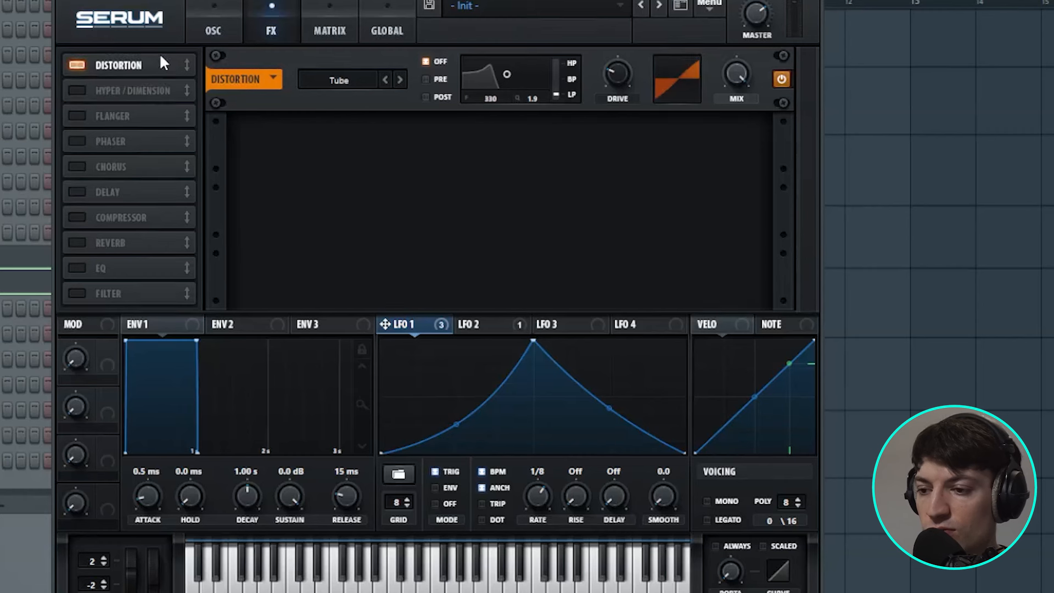
{"action": "left_click", "coordinate": [356, 83]}
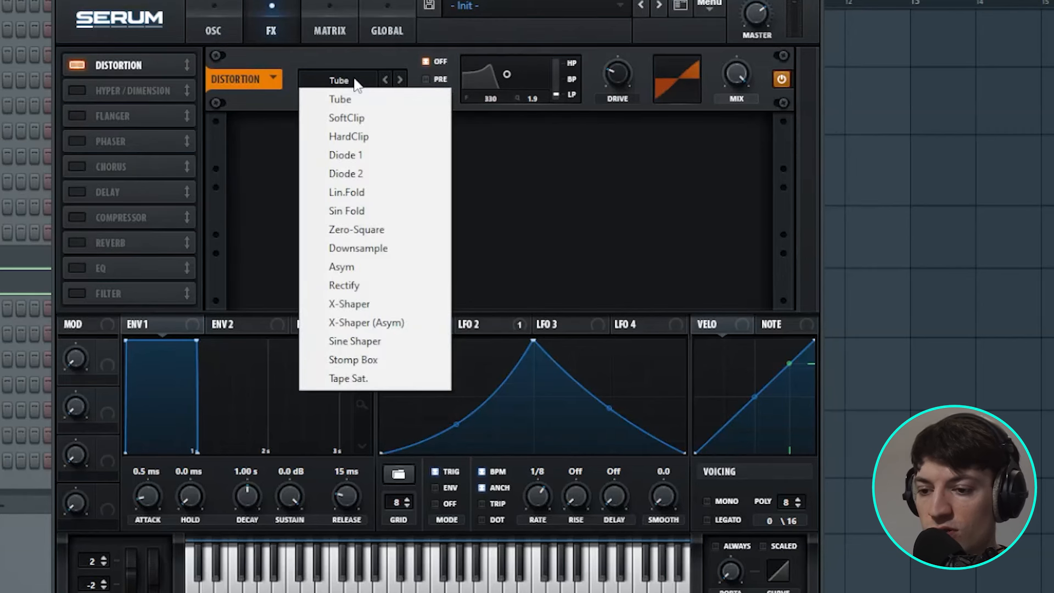
{"action": "left_click", "coordinate": [374, 377]}
{"action": "left_click_drag", "start_coordinate": [611, 94], "coordinate": [670, 29]}
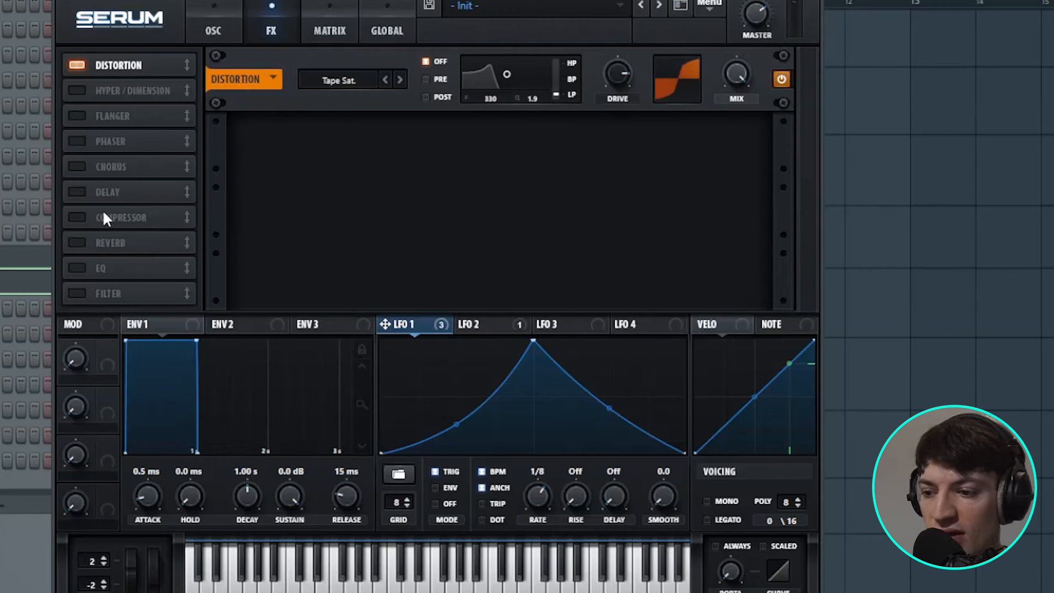
Enable Chorus directly after the distortion and lower its depth
{"action": "left_click", "coordinate": [77, 166]}
{"action": "left_click_drag", "start_coordinate": [160, 174], "coordinate": [184, 91]}
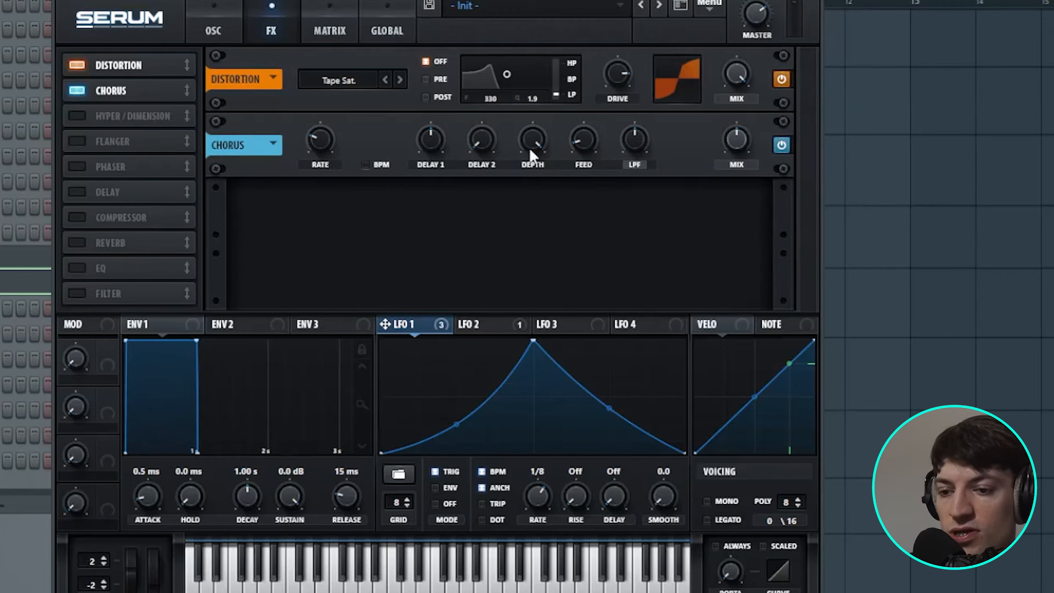
{"action": "left_click_drag", "start_coordinate": [519, 230], "coordinate": [515, 239]}
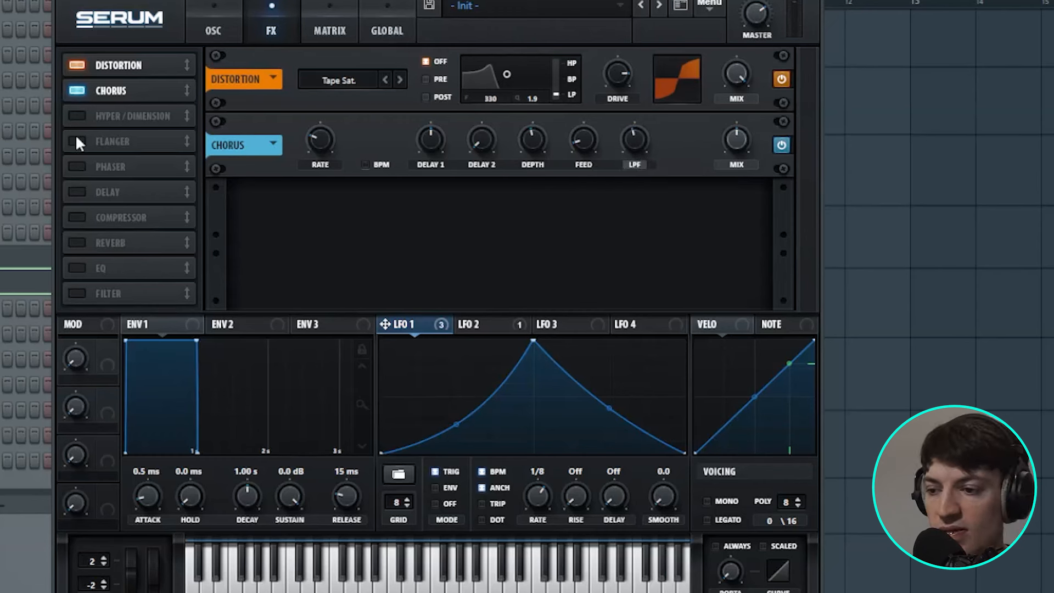
Add a multiband Compressor after the chorus and enable Hyper/Dimension ahead of the distortion with a reduced Hyper mix
{"action": "left_click", "coordinate": [76, 218]}
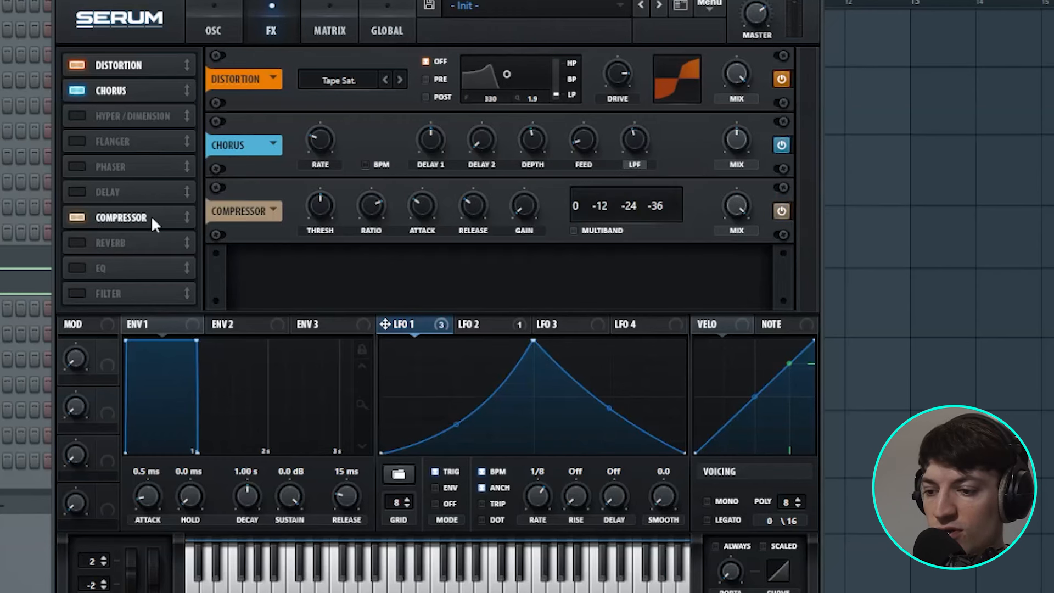
{"action": "left_click", "coordinate": [585, 231]}
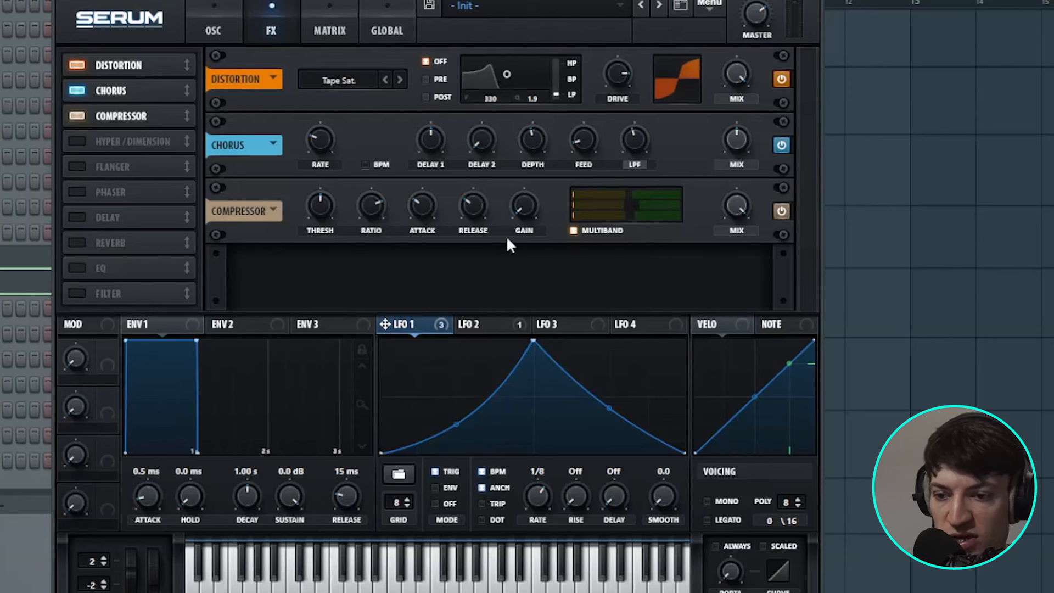
{"action": "left_click", "coordinate": [75, 142]}
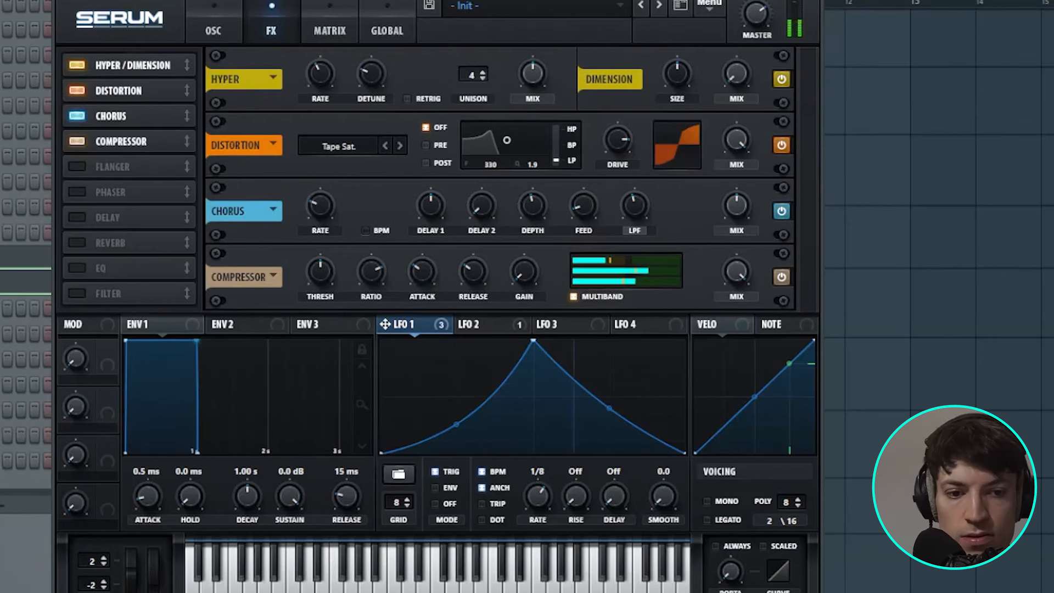
{"action": "left_click_drag", "start_coordinate": [532, 88], "coordinate": [532, 116]}
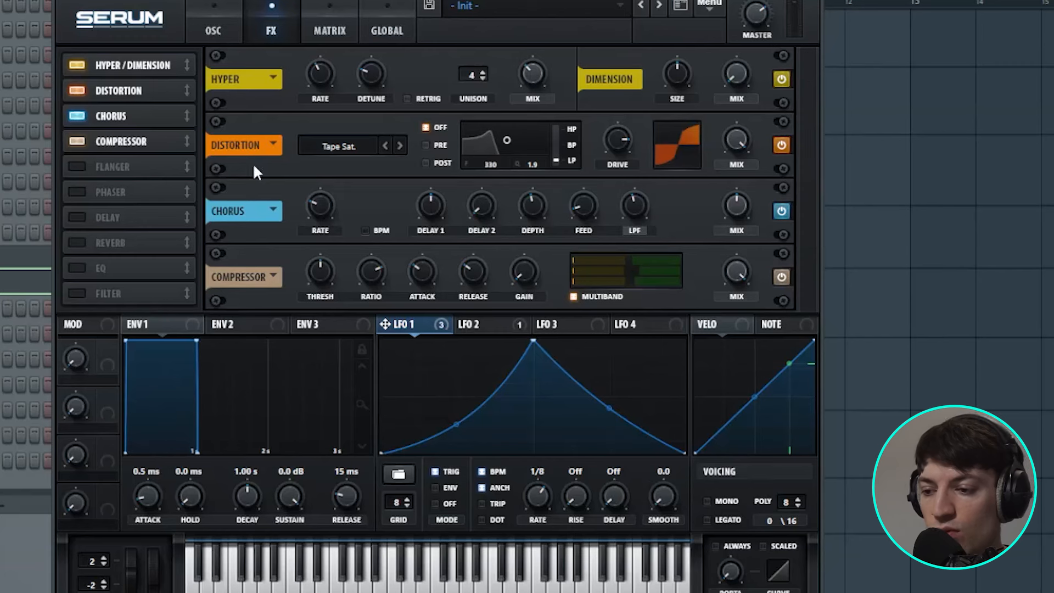
Add an EQ after the compressor, switch its low band to a low cut and set that band's Q to 46%
{"action": "left_click", "coordinate": [132, 269]}
{"action": "left_click_drag", "start_coordinate": [133, 272], "coordinate": [151, 162]}
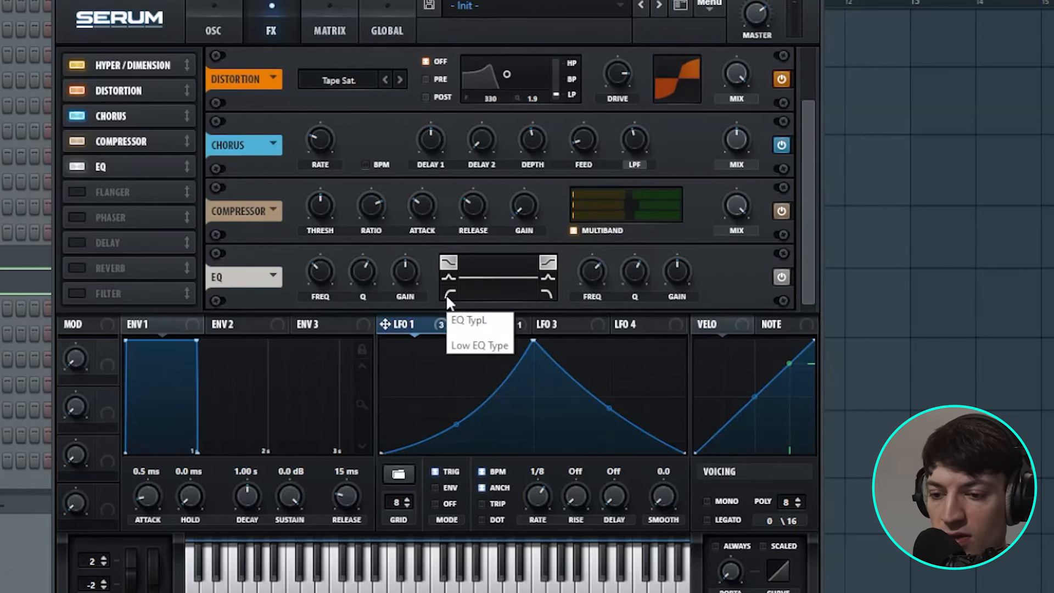
{"action": "left_click", "coordinate": [448, 297]}
{"action": "left_click_drag", "start_coordinate": [404, 281], "coordinate": [405, 295]}
{"action": "left_click_drag", "start_coordinate": [328, 278], "coordinate": [370, 305]}
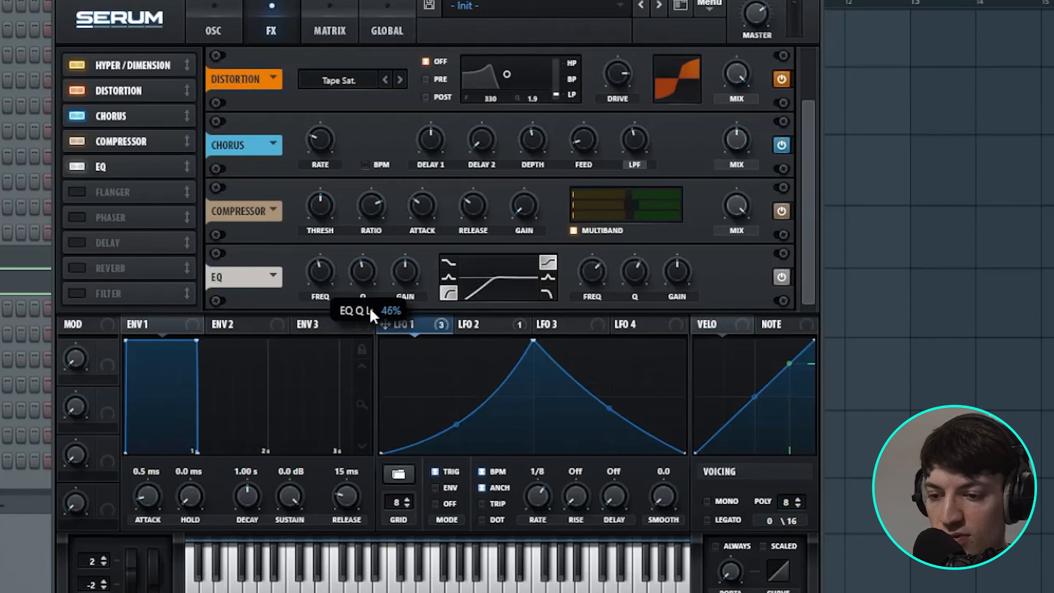
Lower the frequency, Q and gain of the EQ's high band and modulate that gain with LFO 1
{"action": "left_click_drag", "start_coordinate": [593, 272], "coordinate": [599, 324]}
{"action": "left_click_drag", "start_coordinate": [634, 272], "coordinate": [641, 333]}
{"action": "left_click_drag", "start_coordinate": [677, 273], "coordinate": [676, 311]}
{"action": "left_click_drag", "start_coordinate": [391, 326], "coordinate": [677, 273]}
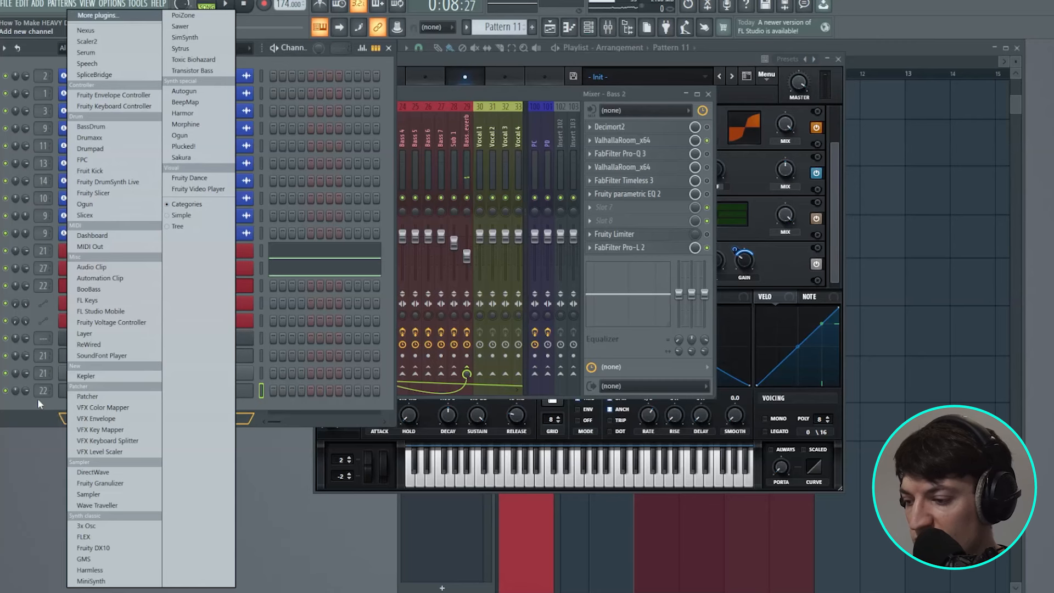
Dismiss the plugin list and inspect the first ValhallaRoom reverb's settings on the Bass 2 mixer track
{"action": "left_click", "coordinate": [38, 400]}
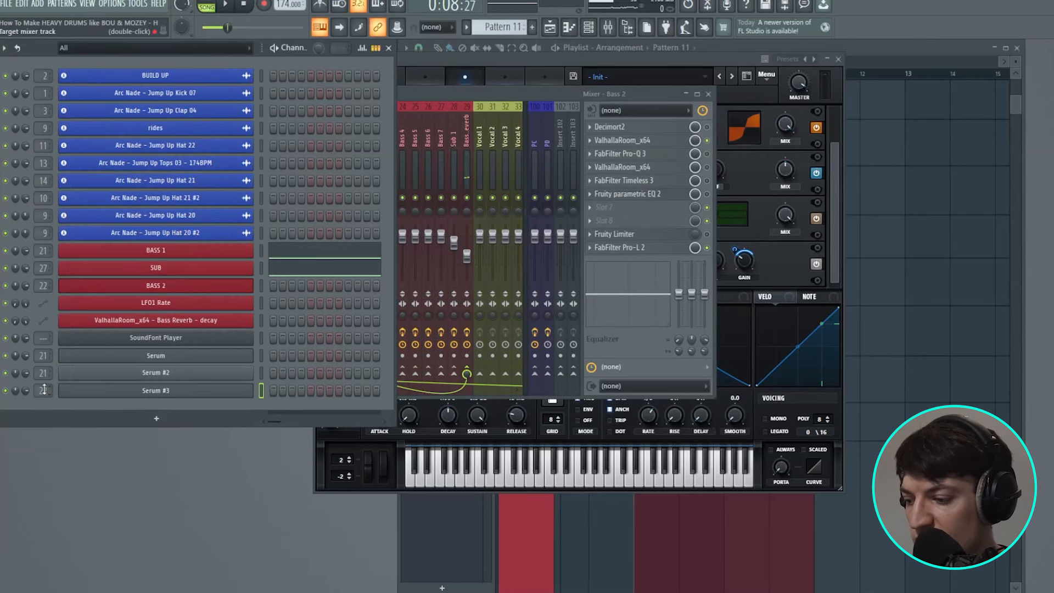
{"action": "left_click", "coordinate": [607, 27]}
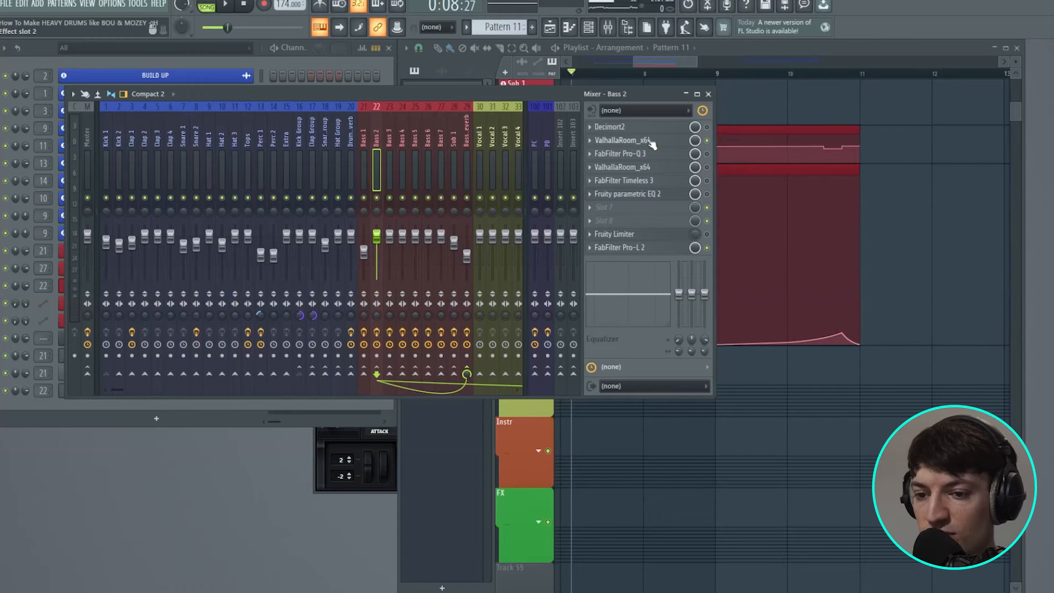
{"action": "left_click", "coordinate": [626, 141]}
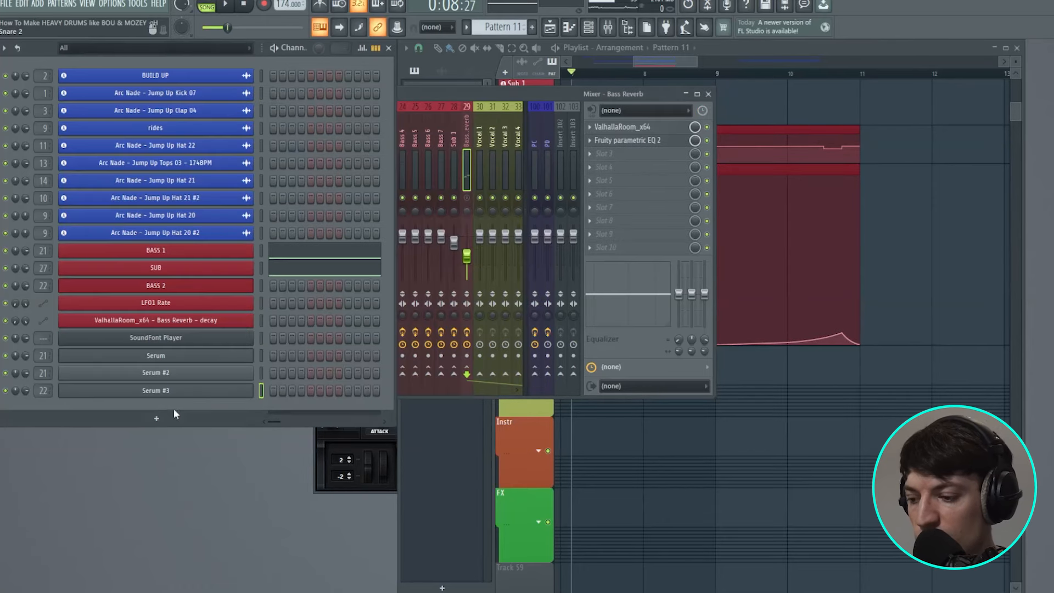
{"action": "left_click", "coordinate": [441, 93]}
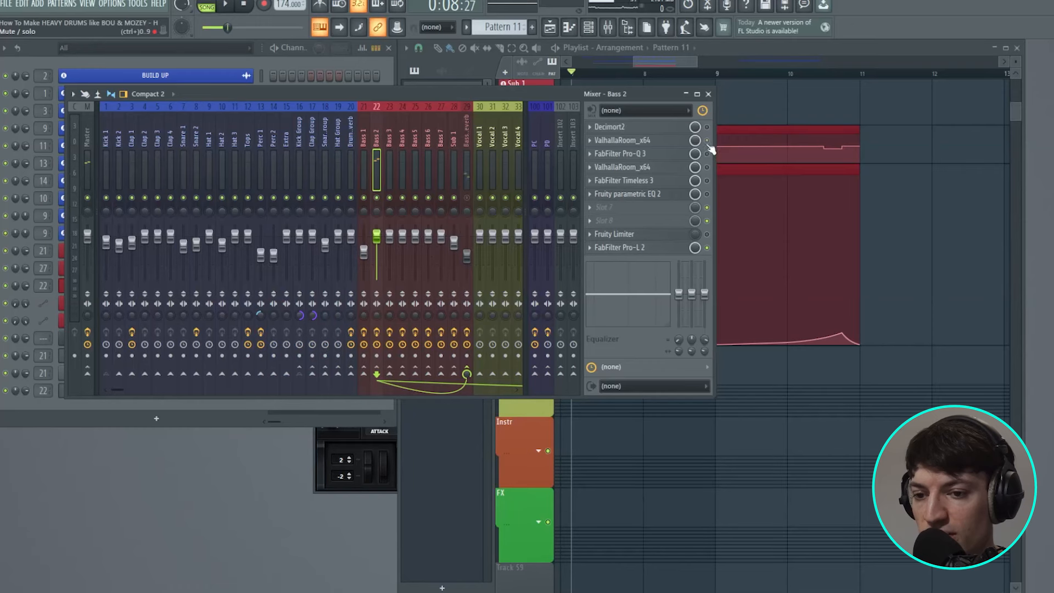
{"action": "left_click", "coordinate": [664, 146]}
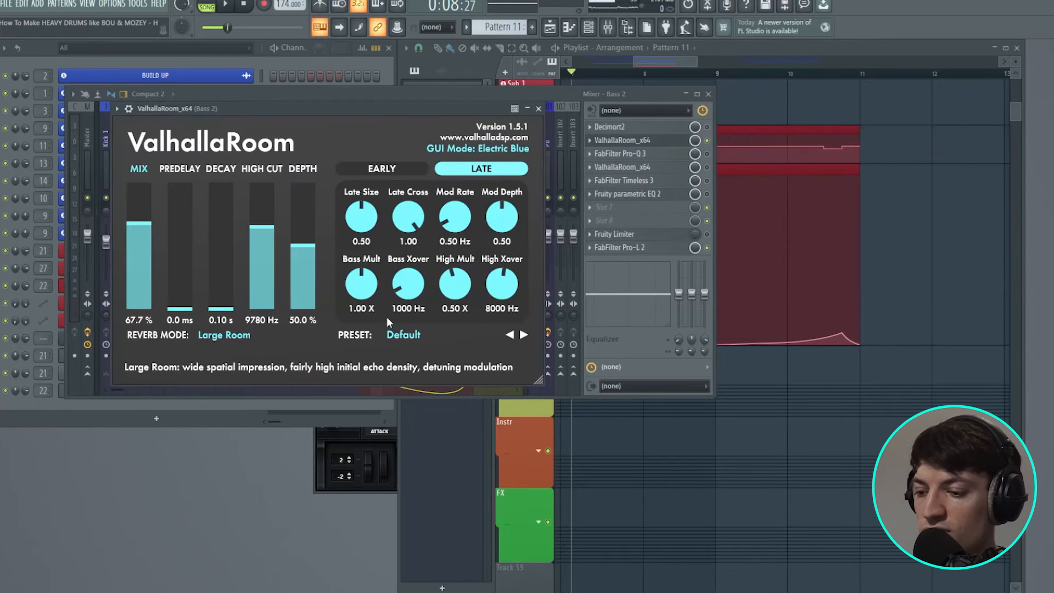
{"action": "left_click", "coordinate": [539, 108]}
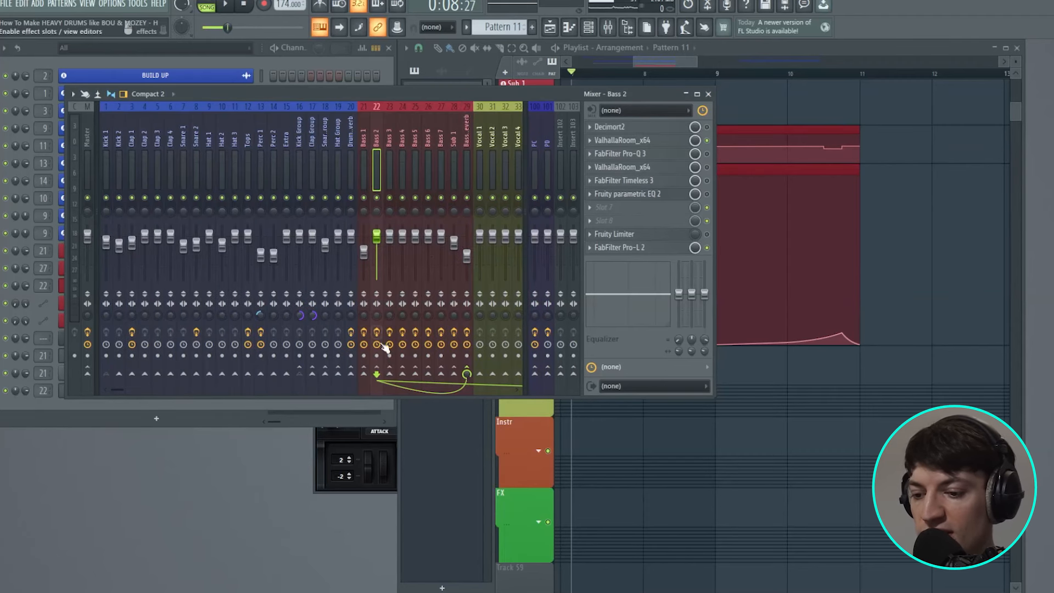
Examine the ValhallaRoom and Fruity parametric EQ 2 on the Bass Reverb track, and the send from Bass 2
{"action": "left_click", "coordinate": [469, 156]}
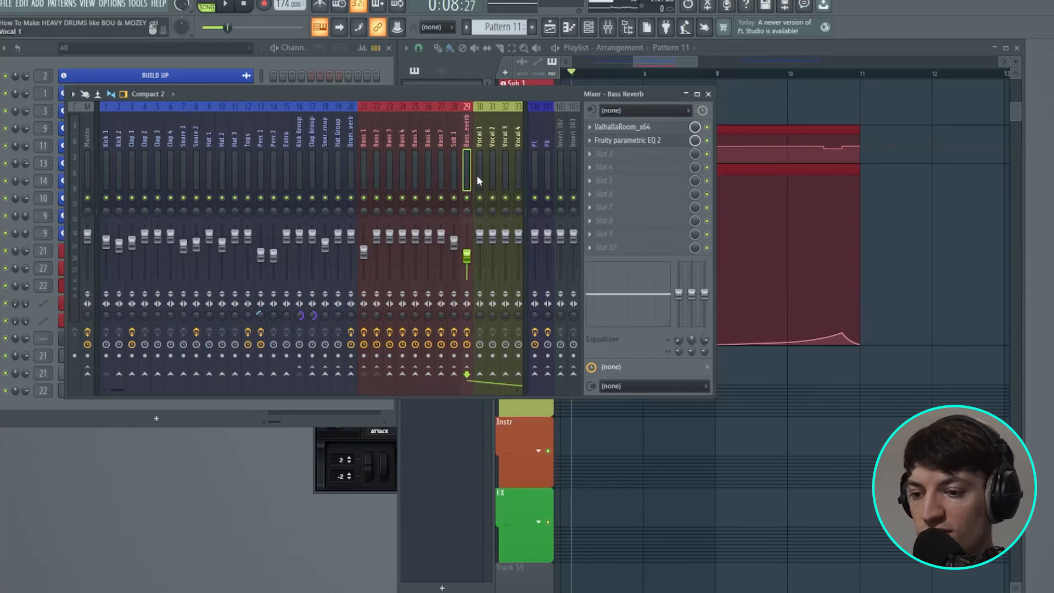
{"action": "left_click", "coordinate": [649, 128]}
{"action": "left_click", "coordinate": [648, 141]}
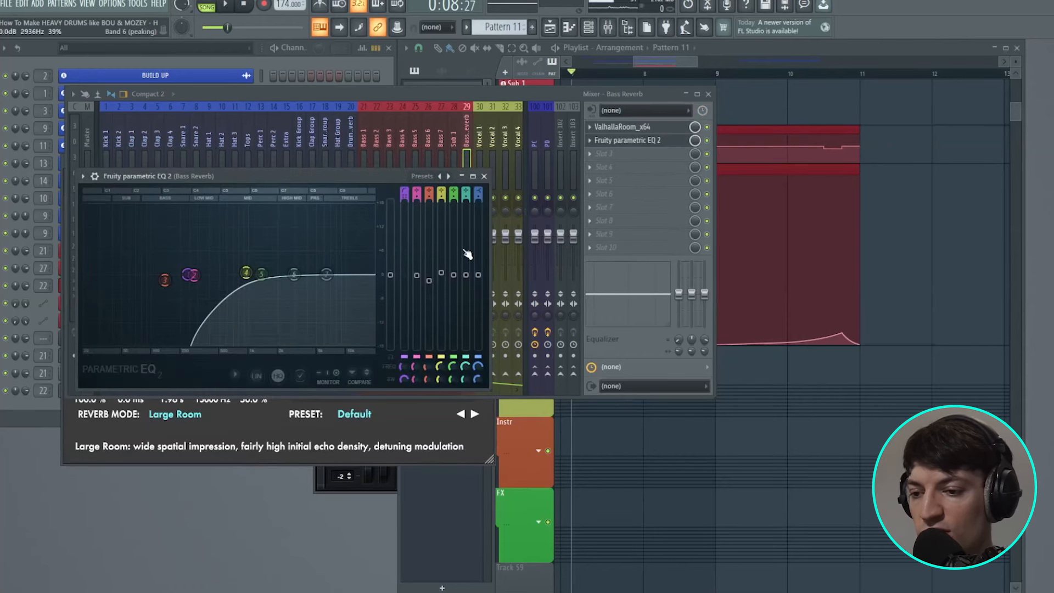
{"action": "left_click", "coordinate": [484, 176]}
{"action": "left_click", "coordinate": [378, 148]}
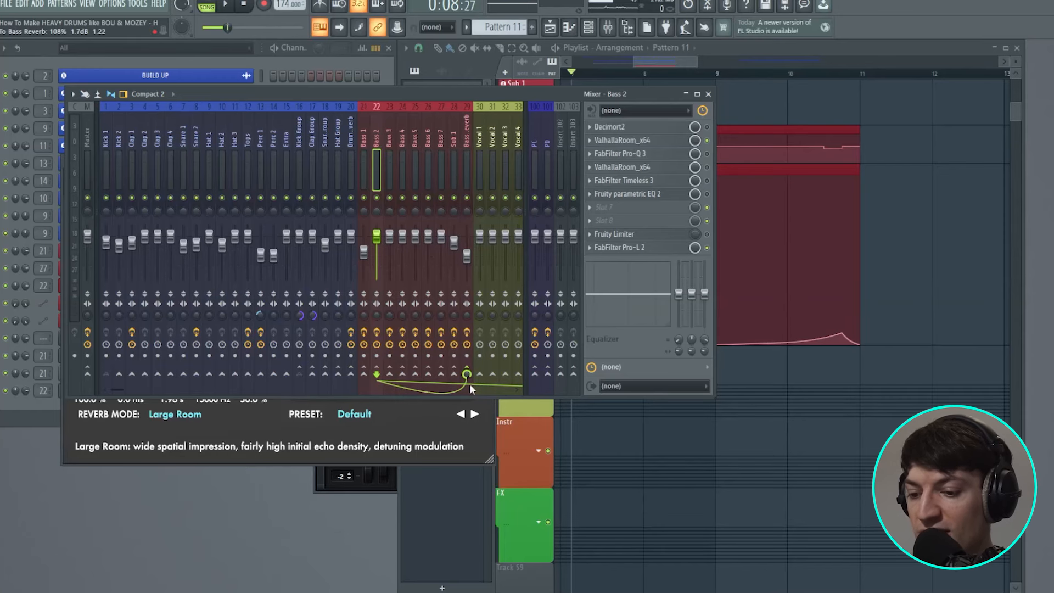
Open the Bass Reverb track's ValhallaRoom beside the playlist and play the section to watch its decay automation
{"action": "left_click", "coordinate": [467, 165]}
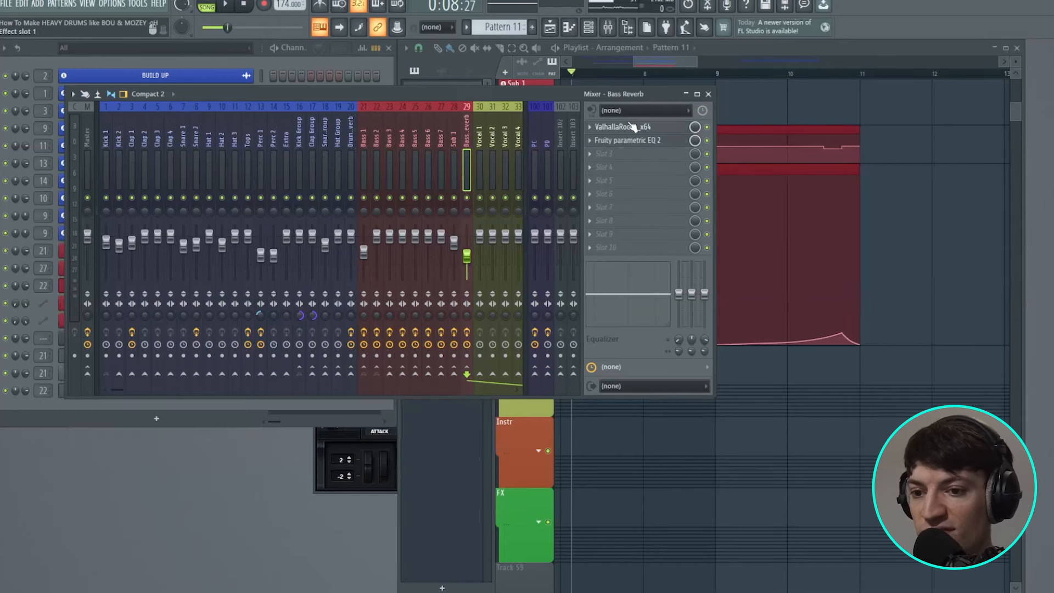
{"action": "left_click", "coordinate": [637, 127]}
{"action": "left_click", "coordinate": [708, 94]}
{"action": "left_click_drag", "start_coordinate": [421, 162], "coordinate": [467, 80]}
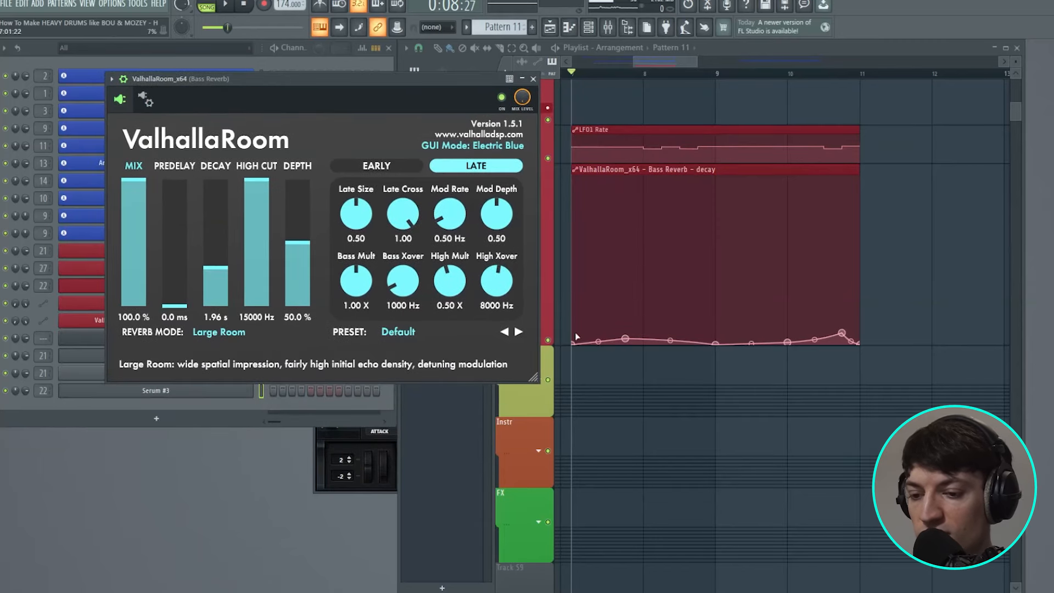
{"action": "key", "text": "space"}
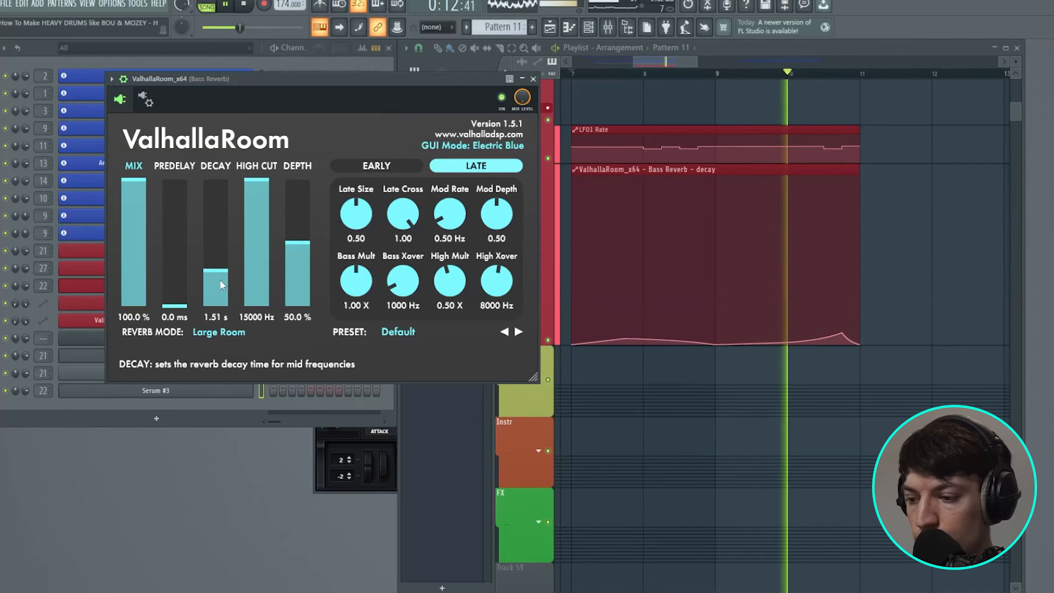
Stop playback, enlarge the decay automation track slightly in the playlist and close the ValhallaRoom window
{"action": "key", "text": "space"}
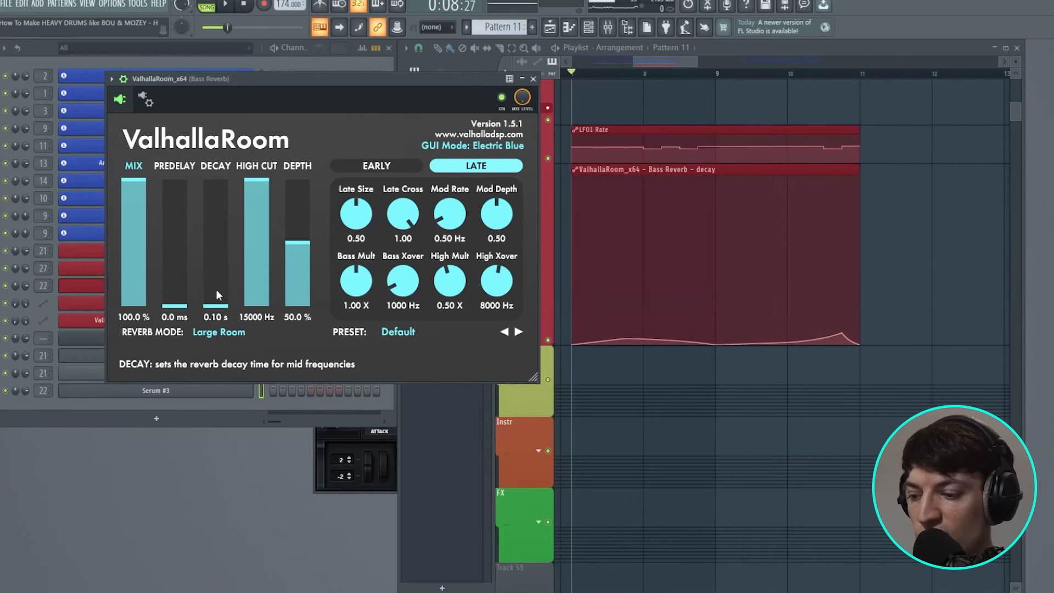
{"action": "left_click", "coordinate": [573, 79]}
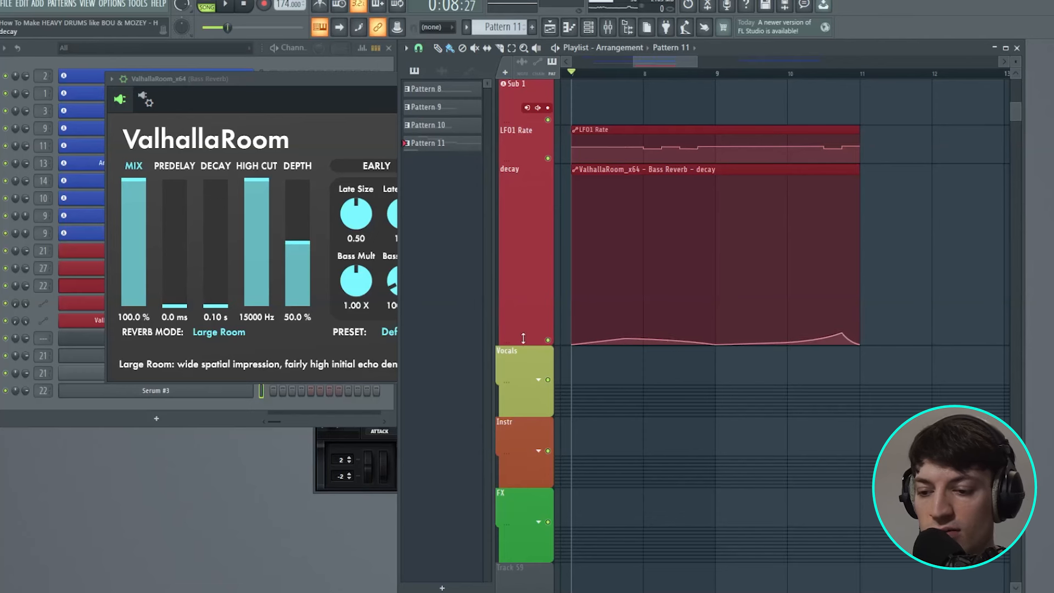
{"action": "left_click_drag", "start_coordinate": [523, 338], "coordinate": [523, 346]}
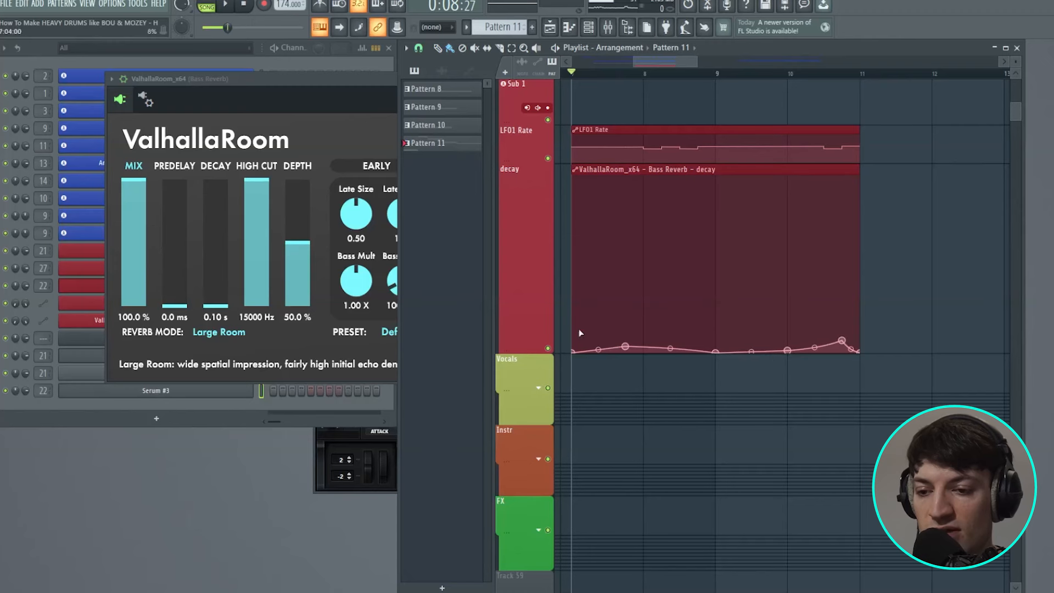
{"action": "scroll", "coordinate": [751, 338], "scroll_direction": "up", "scroll_amount": 3}
{"action": "left_click", "coordinate": [352, 99]}
{"action": "left_click", "coordinate": [533, 79]}
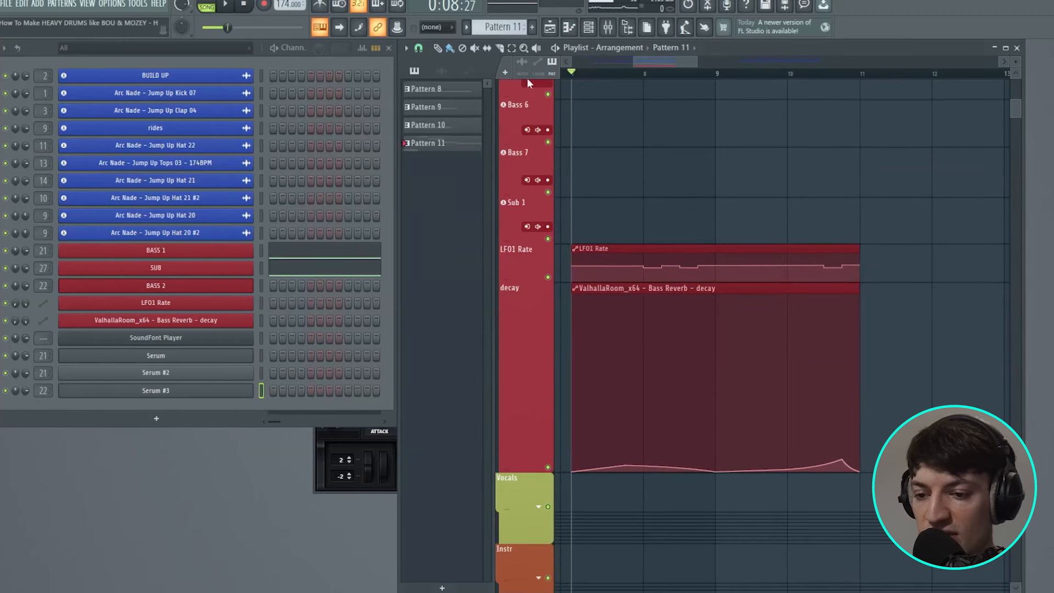
Enlarge the LFO1 Rate automation track in the playlist and open the BASS 2 Serum beside it
{"action": "left_click_drag", "start_coordinate": [517, 279], "coordinate": [517, 321]}
{"action": "scroll", "coordinate": [607, 77], "scroll_direction": "up", "scroll_amount": 2}
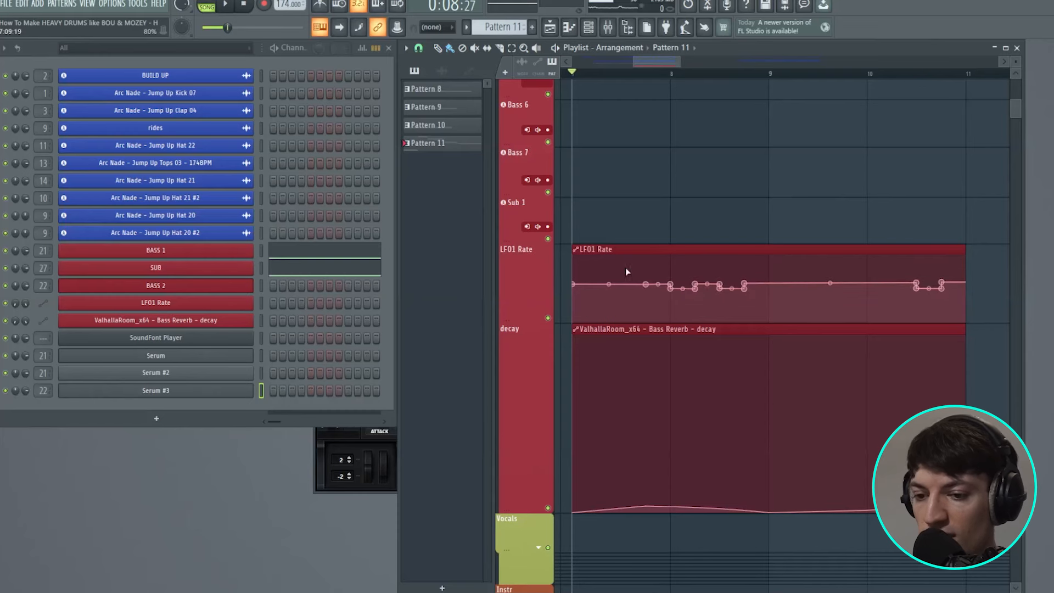
{"action": "left_click", "coordinate": [643, 249]}
{"action": "left_click", "coordinate": [234, 286]}
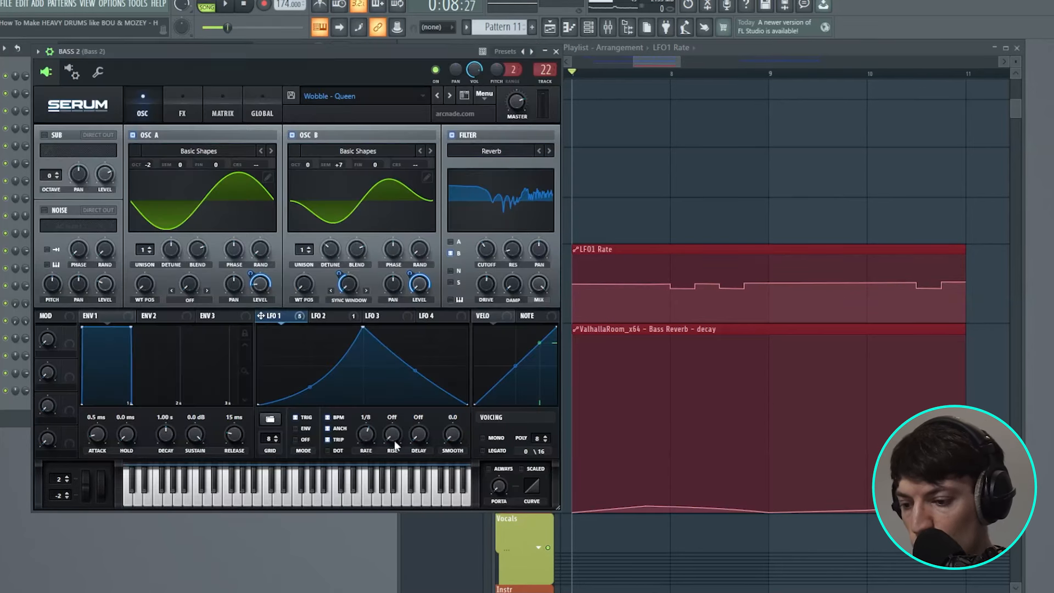
Play the section from bar 7 to watch how the LFO1 Rate automation drives LFO 1's rate in Serum
{"action": "mouse_move", "coordinate": [646, 262]}
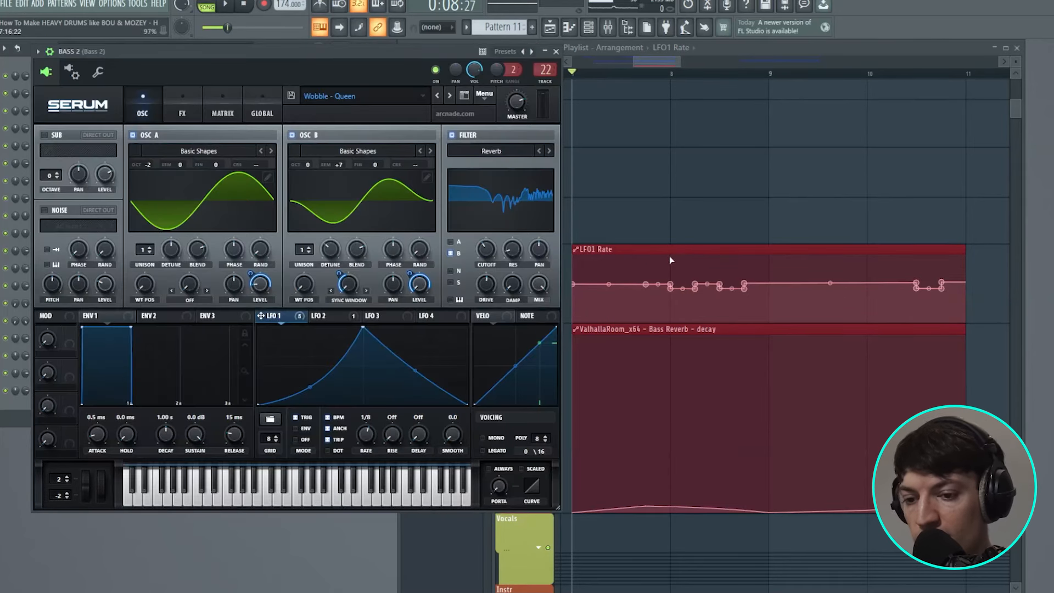
{"action": "key", "text": "space"}
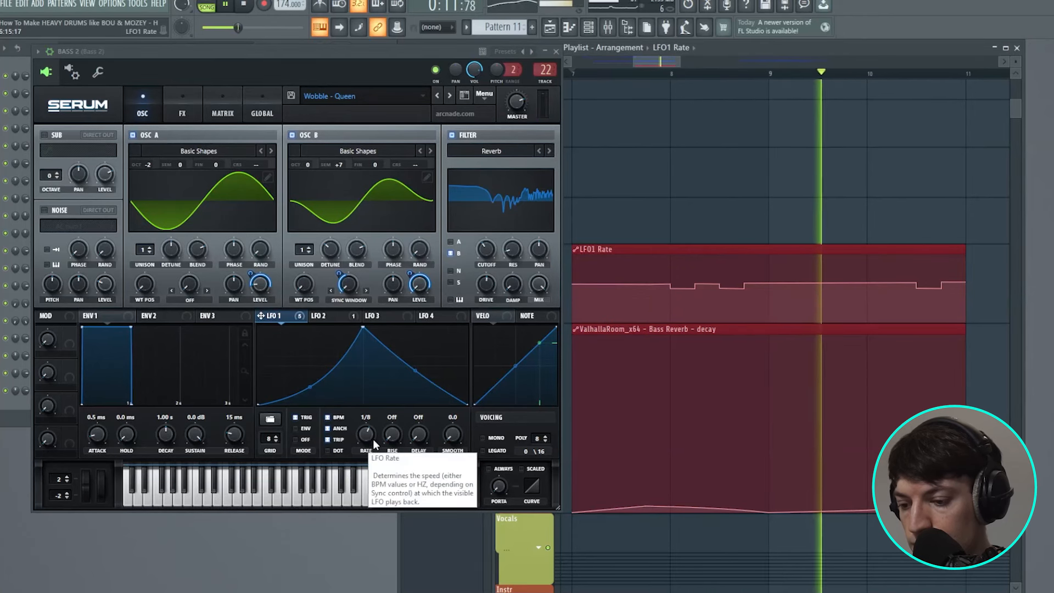
{"action": "key", "text": "space"}
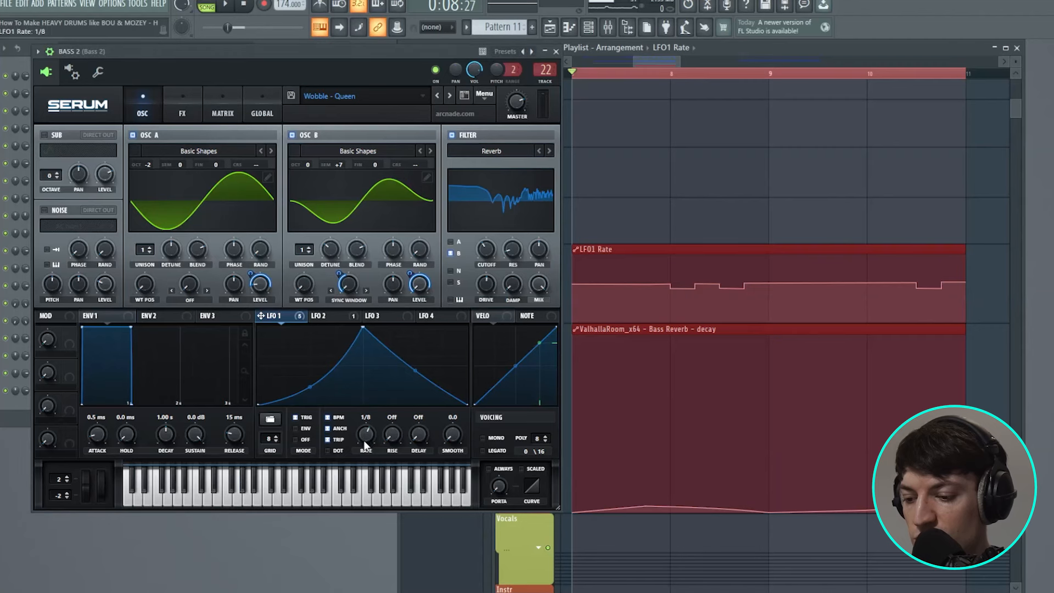
Create an automation clip for BASS 2's last tweaked LFO1 Rate and place it above the existing LFO1 Rate clip
{"action": "left_click", "coordinate": [113, 4]}
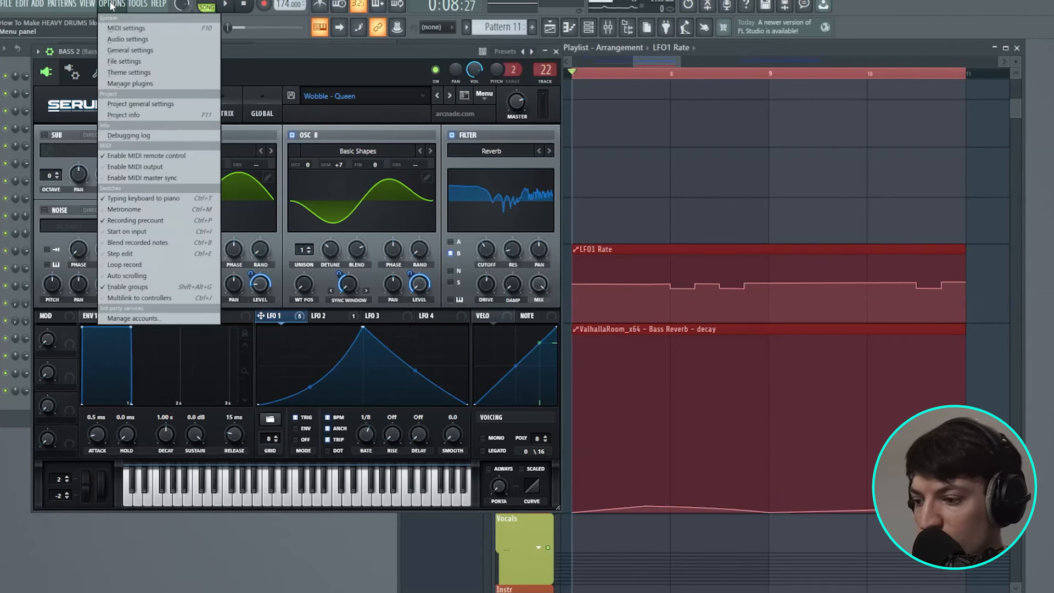
{"action": "mouse_move", "coordinate": [136, 5]}
{"action": "mouse_move", "coordinate": [188, 202]}
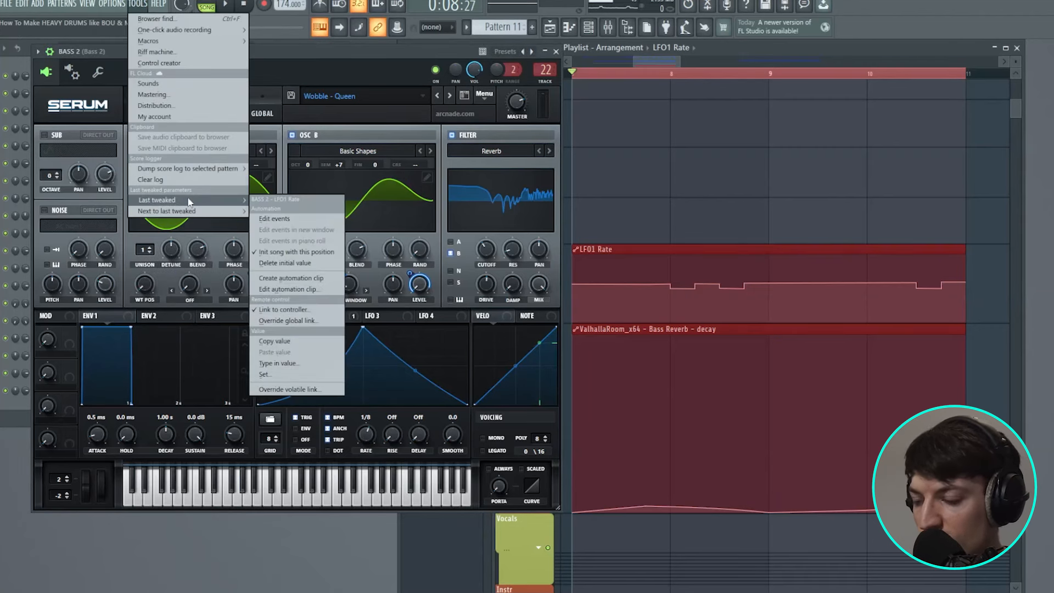
{"action": "left_click", "coordinate": [291, 278]}
{"action": "left_click_drag", "start_coordinate": [654, 98], "coordinate": [655, 249]}
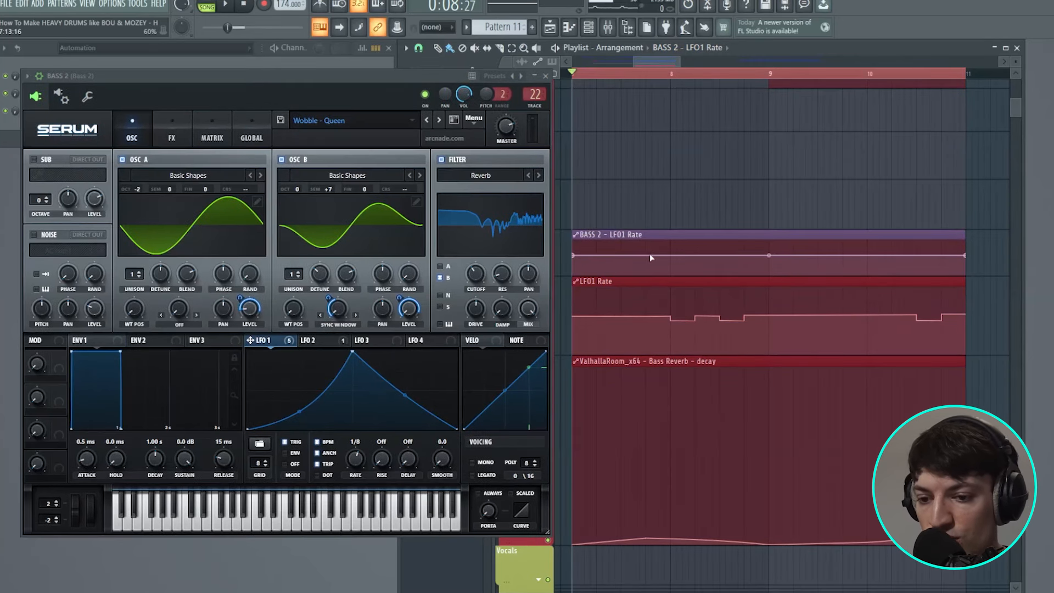
Add points to the new BASS 2 - LFO1 Rate clip for a vertical drop at bar 8 and scrub across it
{"action": "right_click", "coordinate": [670, 257]}
{"action": "right_click", "coordinate": [672, 260]}
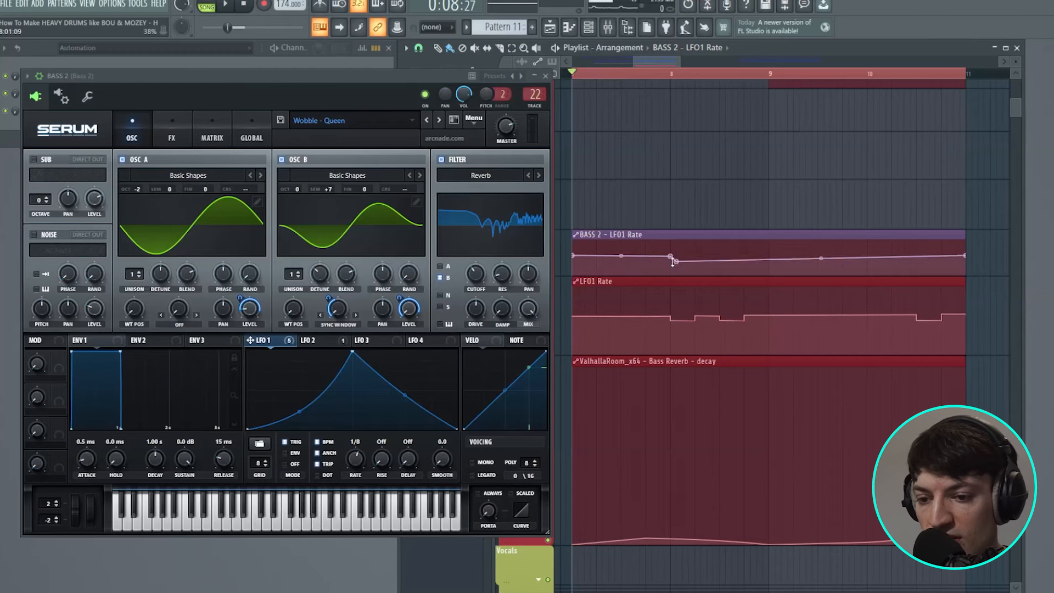
{"action": "left_click_drag", "start_coordinate": [671, 260], "coordinate": [671, 263]}
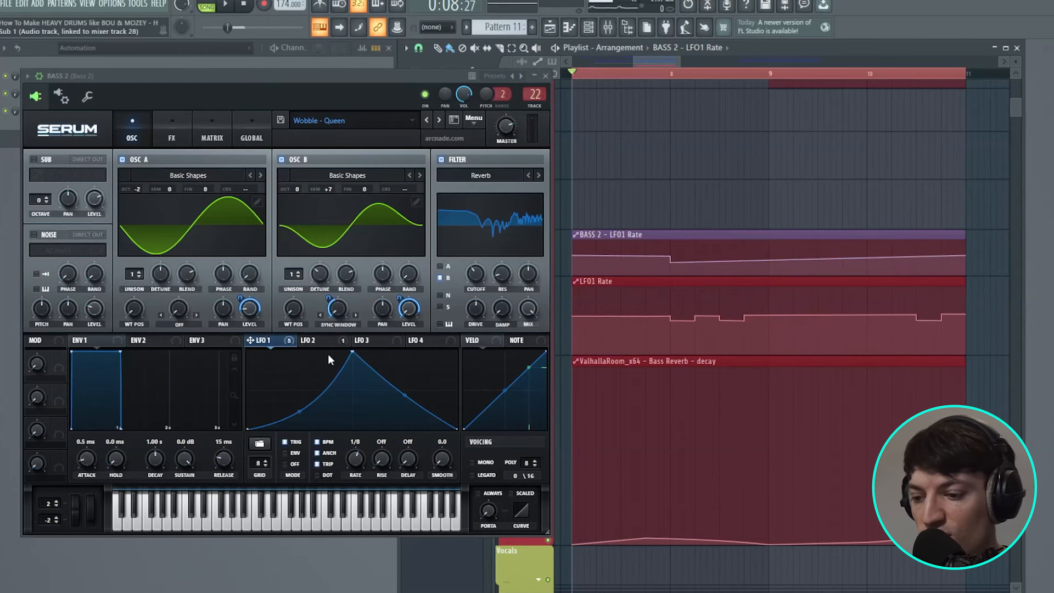
{"action": "left_click_drag", "start_coordinate": [652, 74], "coordinate": [708, 76]}
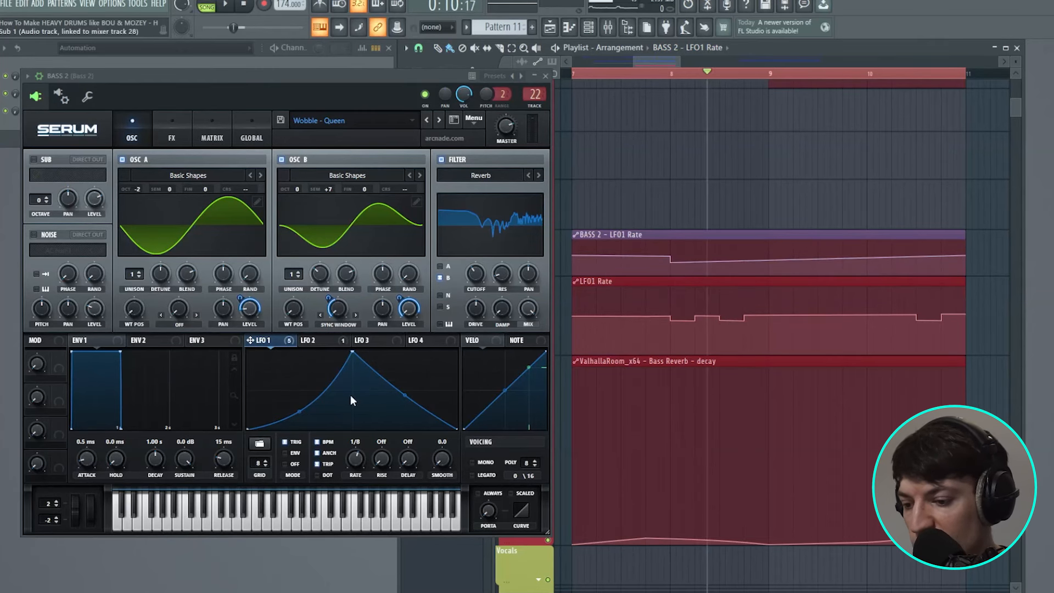
{"action": "left_click", "coordinate": [683, 75]}
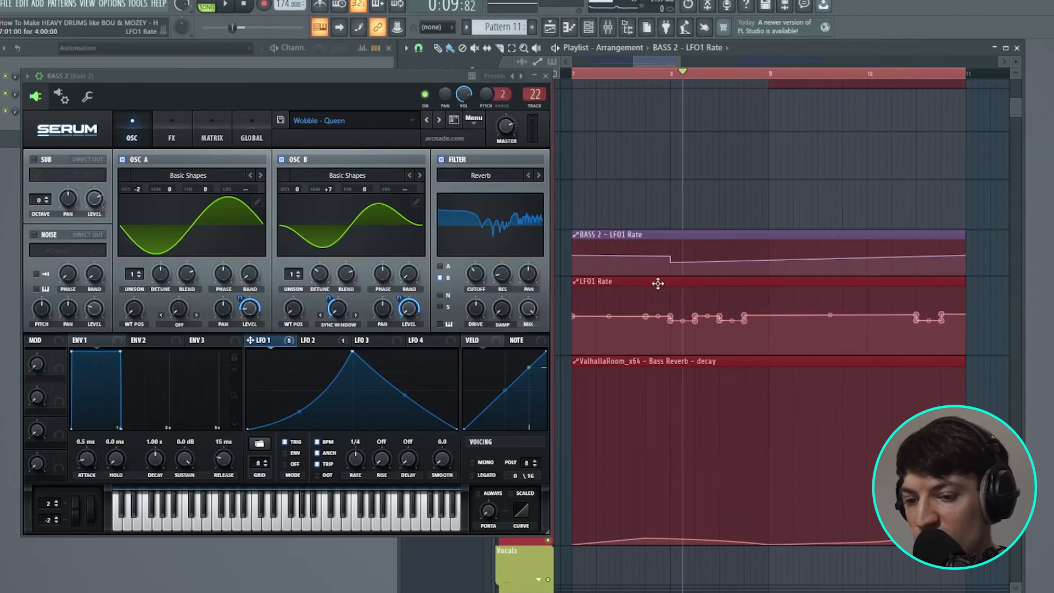
Delete the BASS 2 - LFO1 Rate clip from the playlist and return the playhead to bar 7
{"action": "left_click_drag", "start_coordinate": [650, 63], "coordinate": [641, 67]}
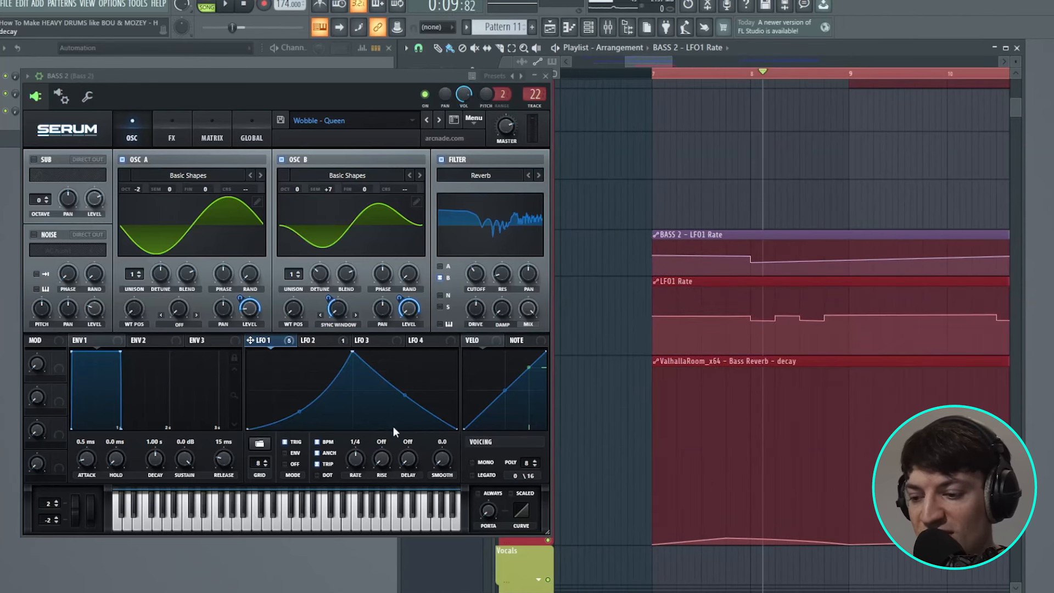
{"action": "left_click_drag", "start_coordinate": [667, 62], "coordinate": [688, 66]}
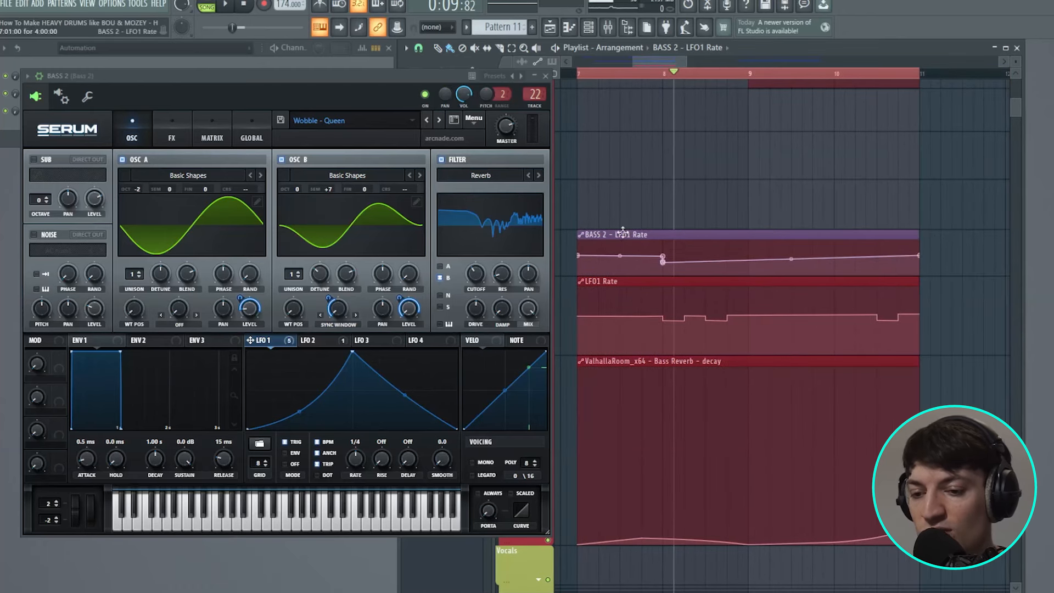
{"action": "right_click", "coordinate": [659, 238]}
{"action": "left_click", "coordinate": [587, 74]}
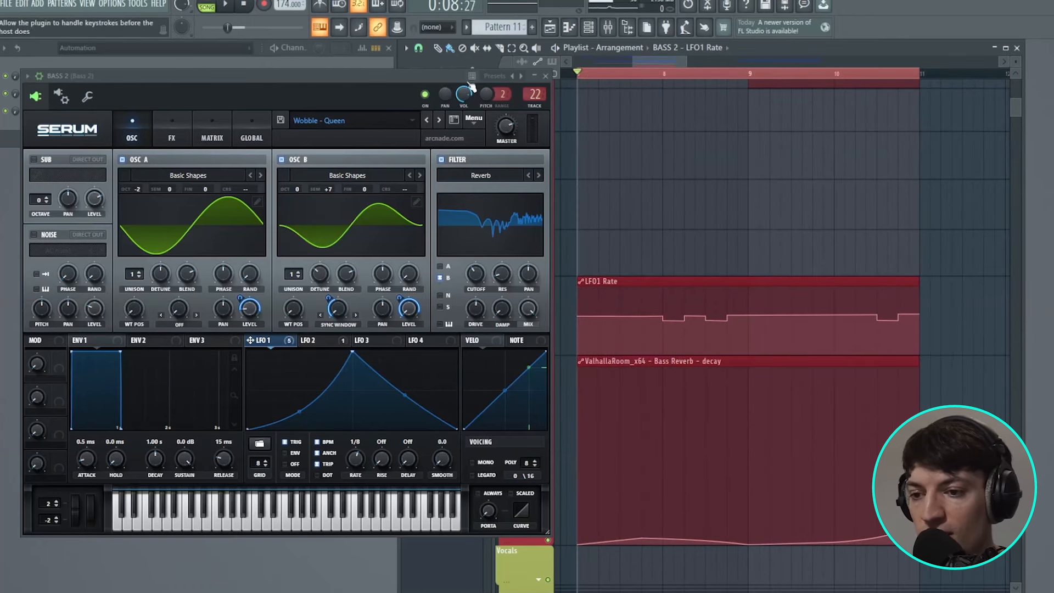
Mute the LFO1 Rate automation track and play the section while changing LFO 1's rate in Serum to 1/4 t
{"action": "left_click_drag", "start_coordinate": [452, 80], "coordinate": [426, 80]}
{"action": "left_click", "coordinate": [550, 351]}
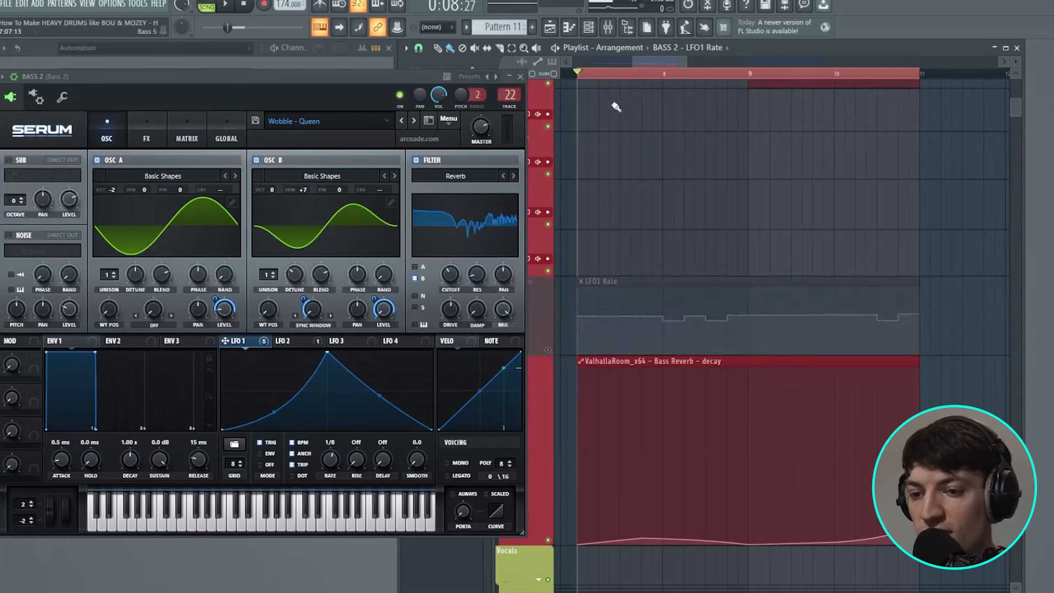
{"action": "key", "text": "space"}
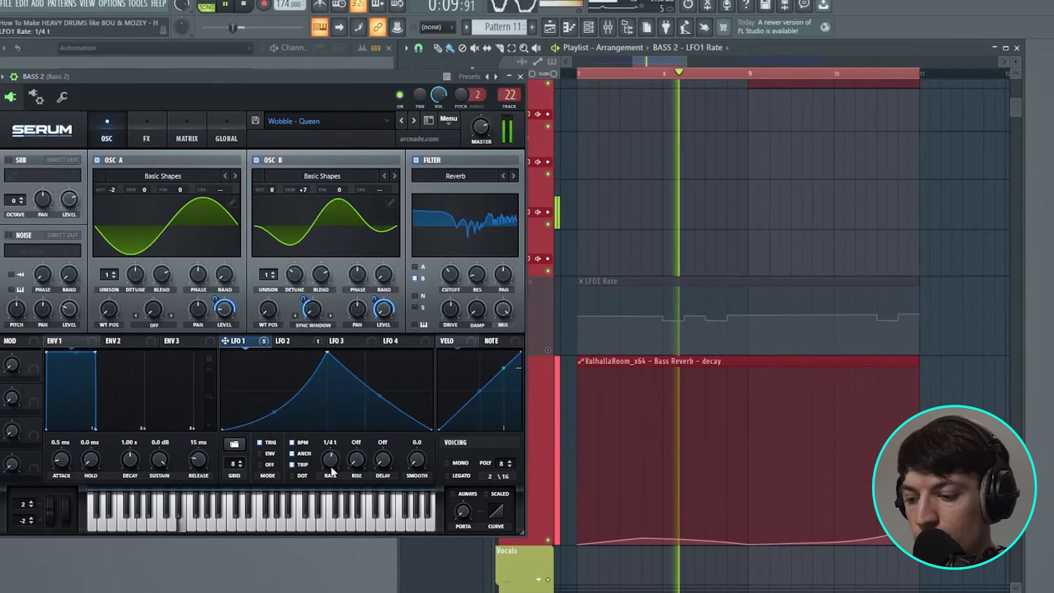
{"action": "key", "text": "space"}
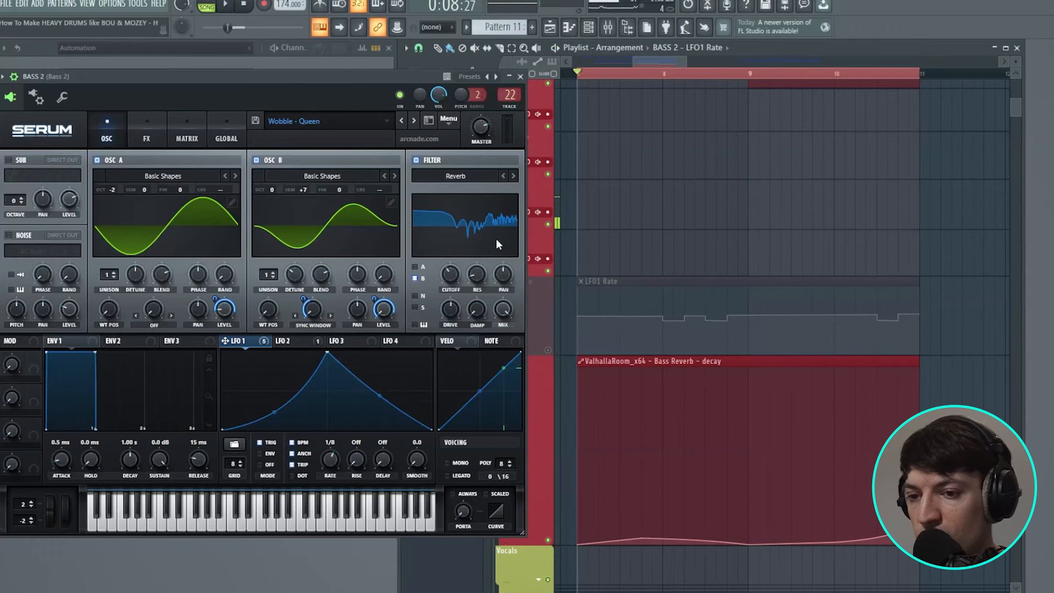
Reposition the Serum window and unmute the LFO1 Rate automation track
{"action": "left_click_drag", "start_coordinate": [357, 75], "coordinate": [374, 67]}
{"action": "left_click_drag", "start_coordinate": [349, 450], "coordinate": [352, 453]}
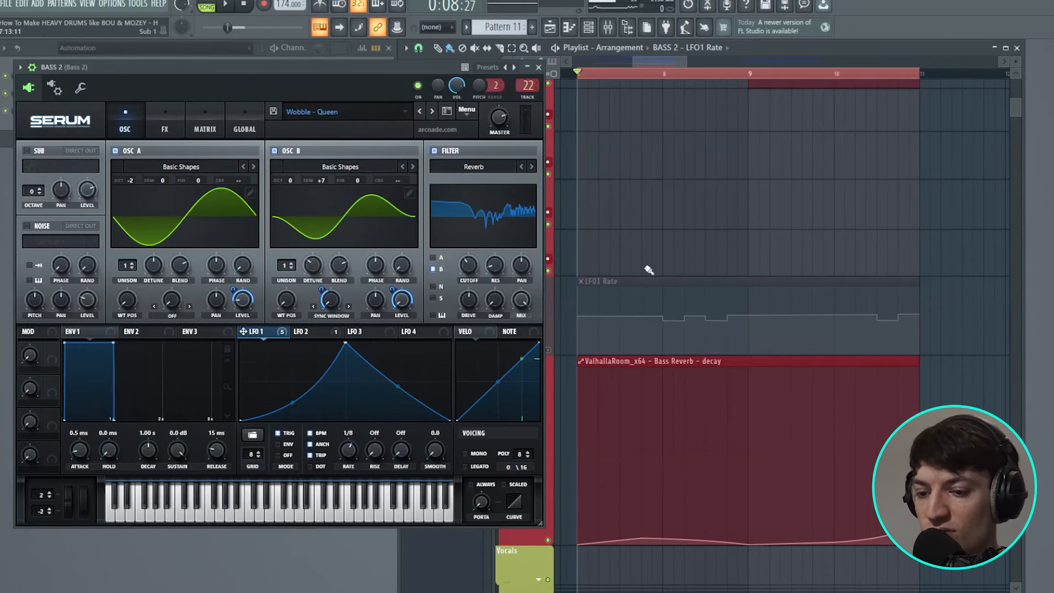
{"action": "left_click_drag", "start_coordinate": [661, 59], "coordinate": [662, 59]}
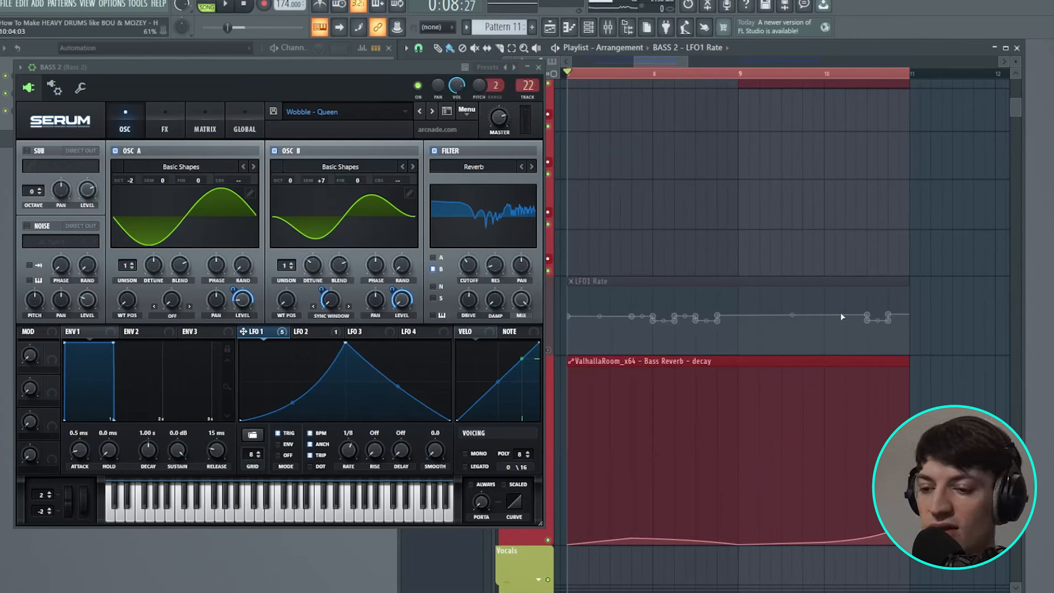
{"action": "left_click", "coordinate": [548, 350]}
{"action": "mouse_move", "coordinate": [687, 62]}
{"action": "left_mouse_down"}
{"action": "mouse_move", "coordinate": [699, 62]}
{"action": "mouse_move", "coordinate": [687, 61]}
{"action": "left_mouse_up"}
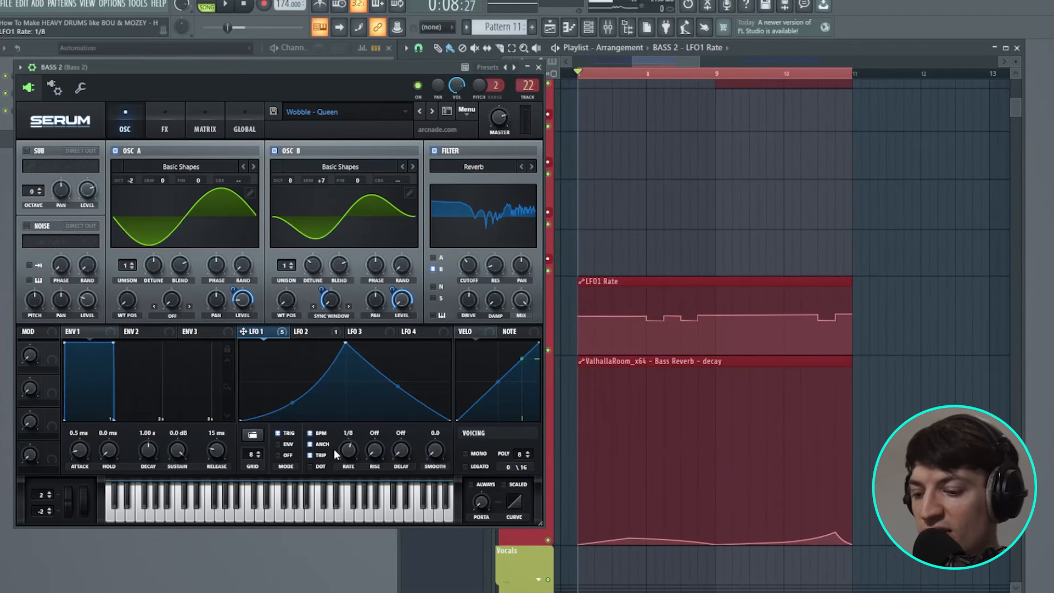
Browse the BASS 2 Serum's parameters, check the automation options of LFO1 Rate and look through the parameter list
{"action": "left_click", "coordinate": [19, 67]}
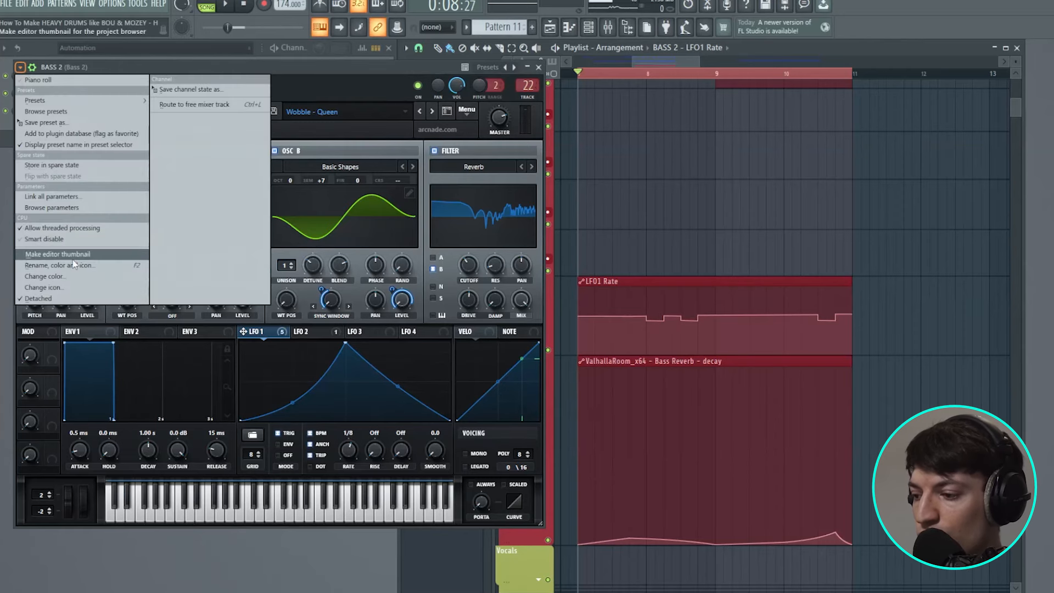
{"action": "left_click", "coordinate": [74, 208]}
{"action": "left_click_drag", "start_coordinate": [146, 69], "coordinate": [330, 65]}
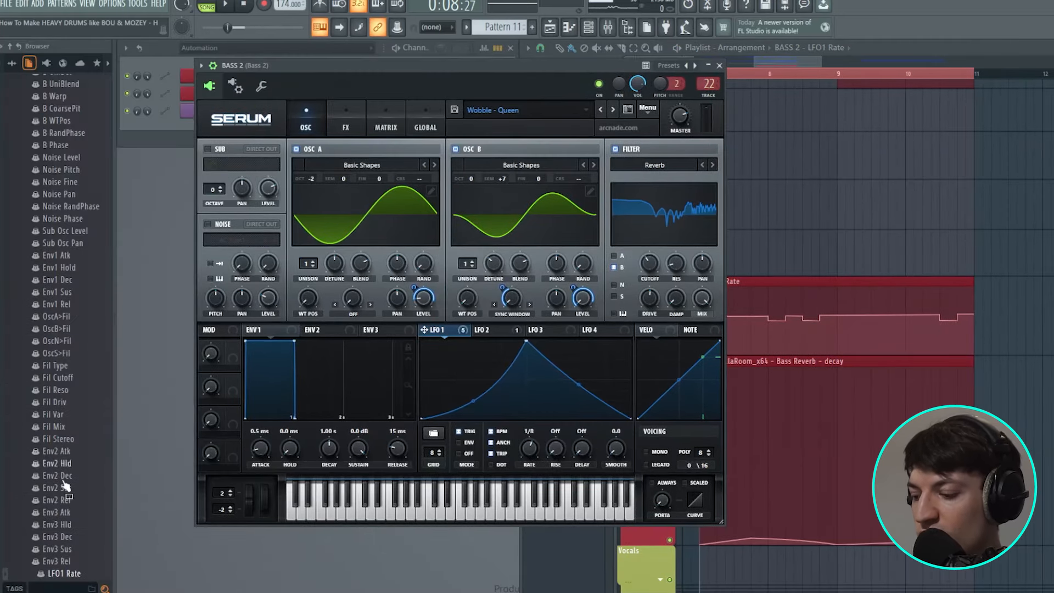
{"action": "right_click", "coordinate": [76, 574]}
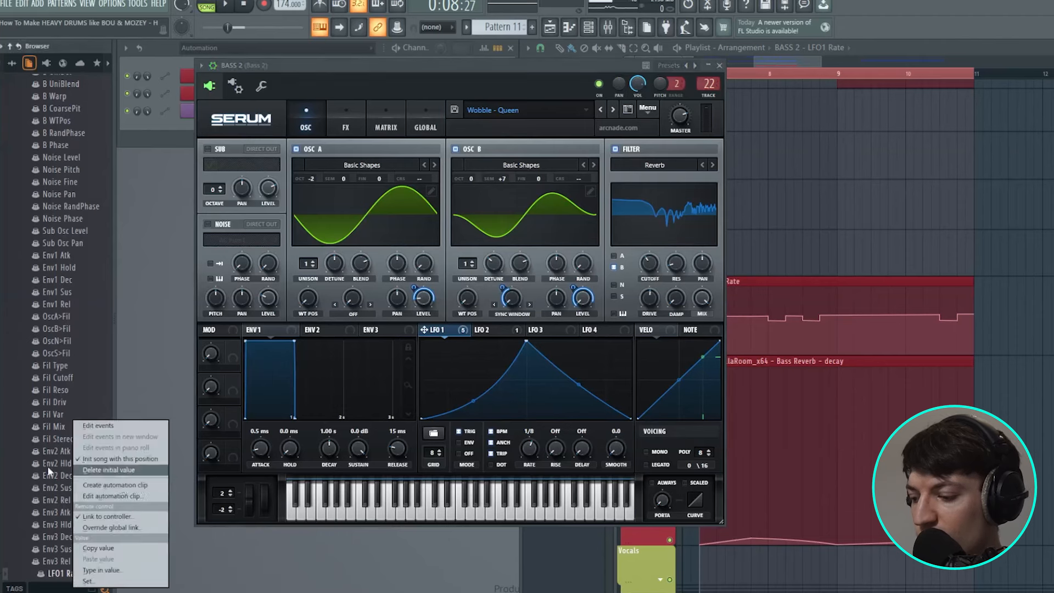
{"action": "left_click", "coordinate": [45, 304]}
{"action": "scroll", "coordinate": [73, 160], "scroll_direction": "up", "scroll_amount": 10}
{"action": "scroll", "coordinate": [79, 233], "scroll_direction": "down", "scroll_amount": 20}
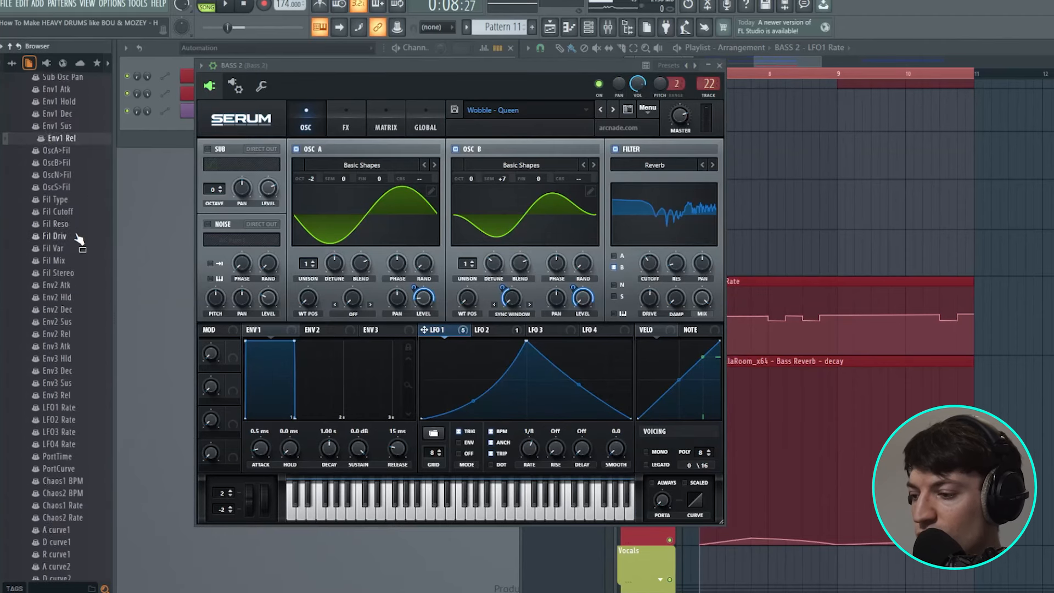
{"action": "scroll", "coordinate": [79, 239], "scroll_direction": "down", "scroll_amount": 15}
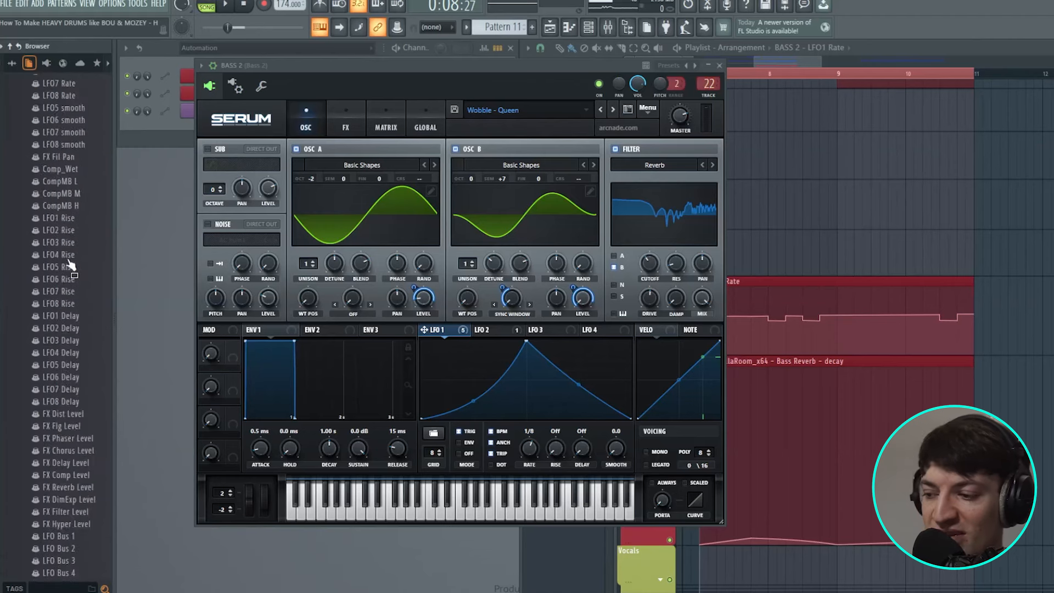
{"action": "scroll", "coordinate": [71, 266], "scroll_direction": "up", "scroll_amount": 5}
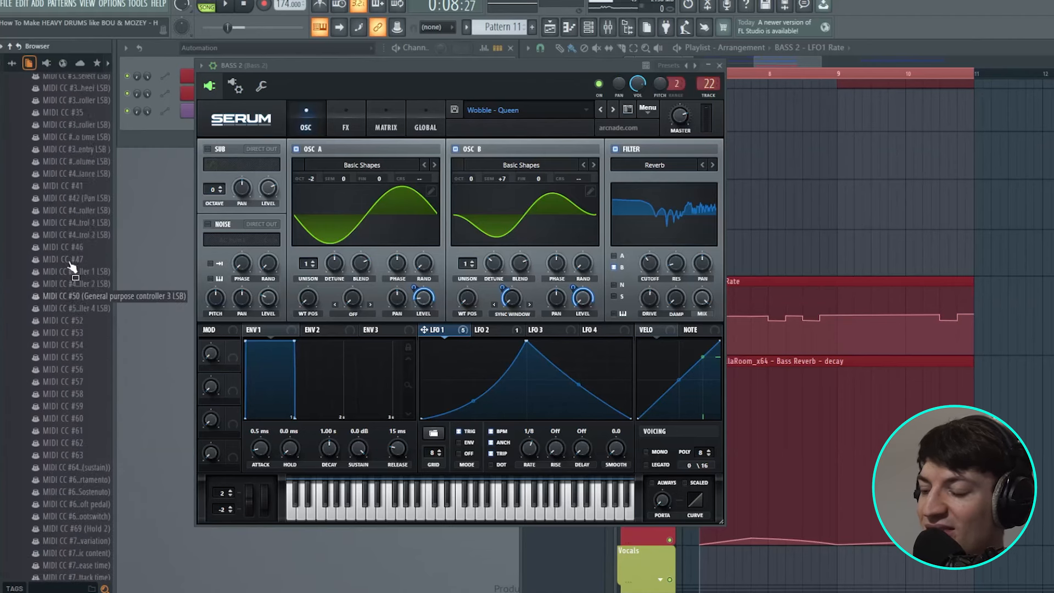
{"action": "scroll", "coordinate": [67, 279], "scroll_direction": "up", "scroll_amount": 16}
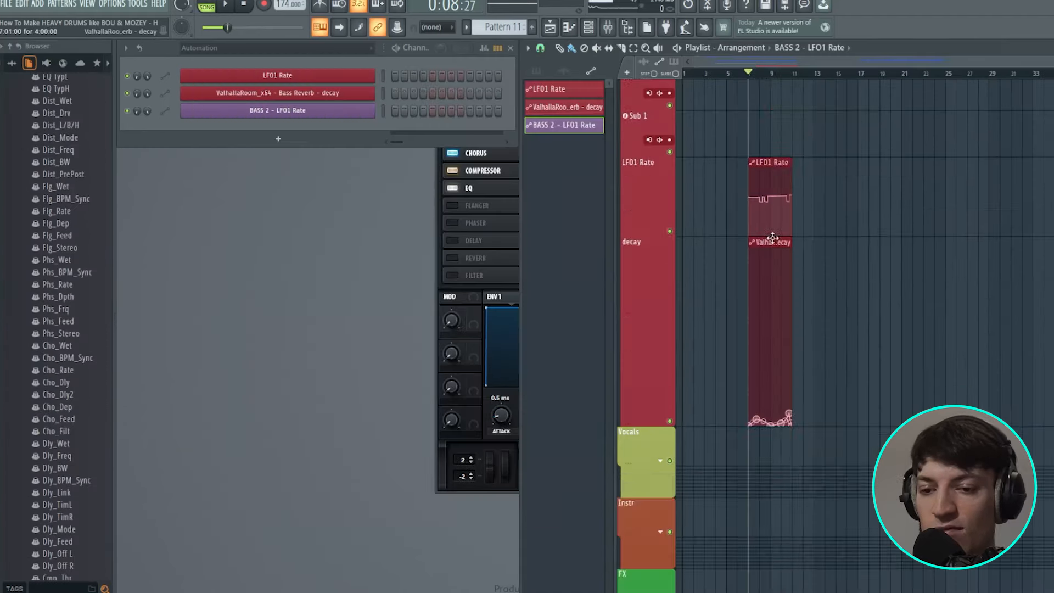
{"action": "scroll", "coordinate": [773, 237], "scroll_direction": "up", "scroll_amount": 7}
{"action": "scroll", "coordinate": [743, 370], "scroll_direction": "down", "scroll_amount": 6}
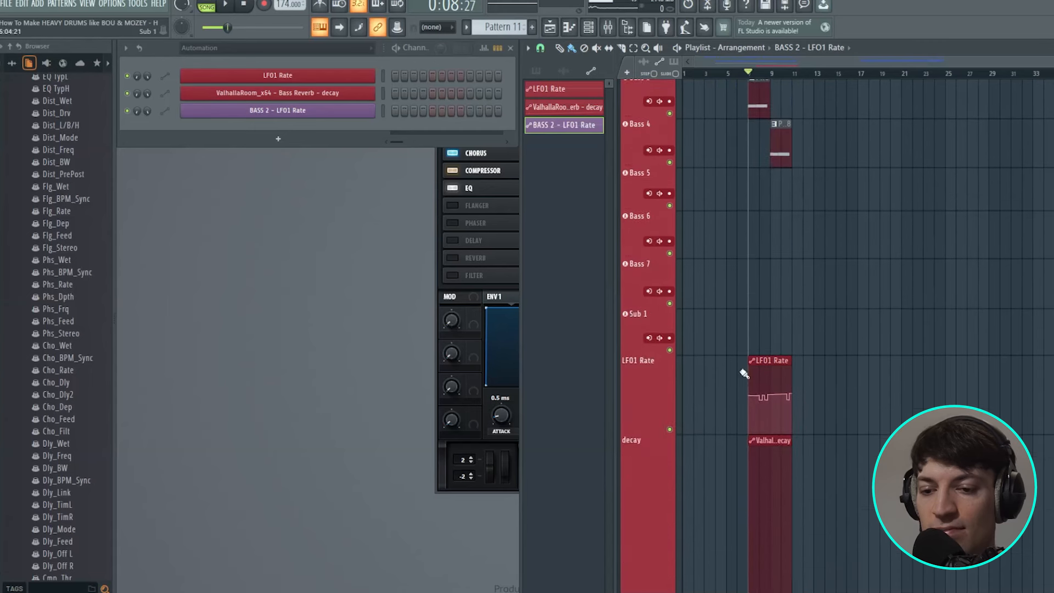
{"action": "scroll", "coordinate": [780, 140], "scroll_direction": "up", "scroll_amount": 3}
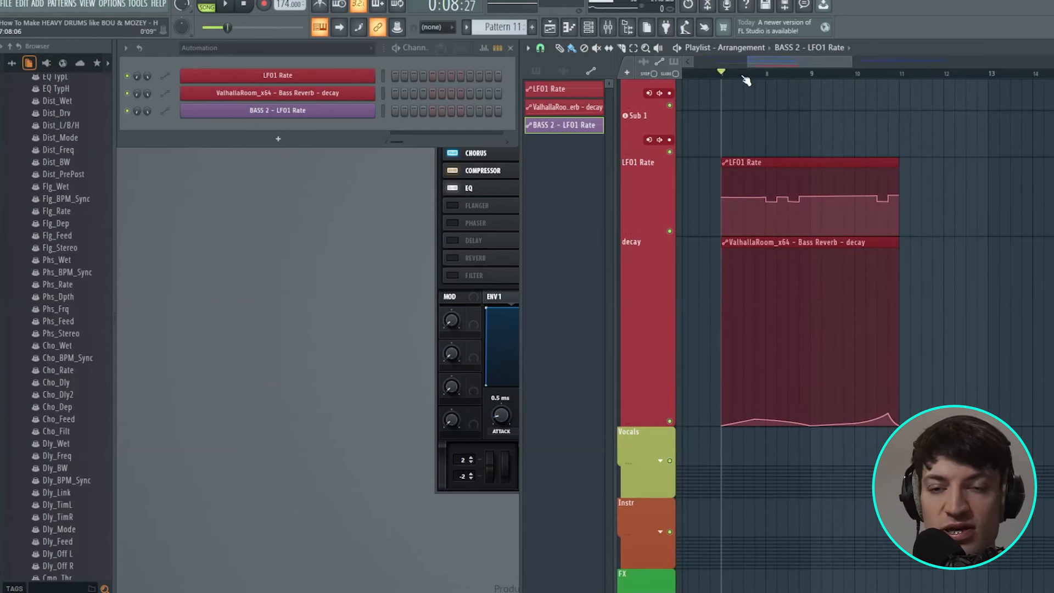
{"action": "scroll", "coordinate": [746, 80], "scroll_direction": "up", "scroll_amount": 1}
{"action": "scroll", "coordinate": [746, 81], "scroll_direction": "down", "scroll_amount": 3}
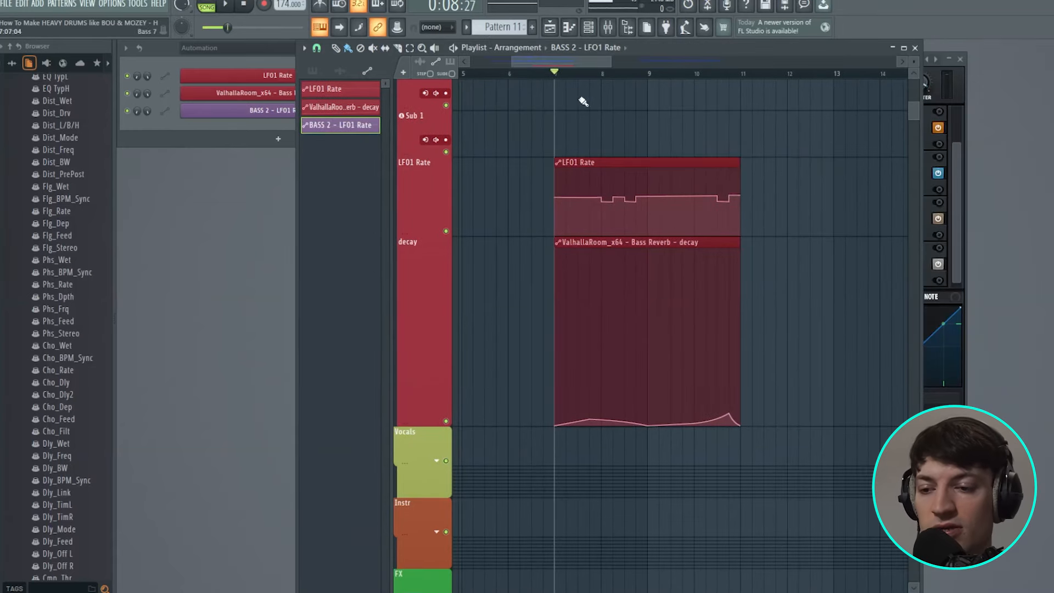